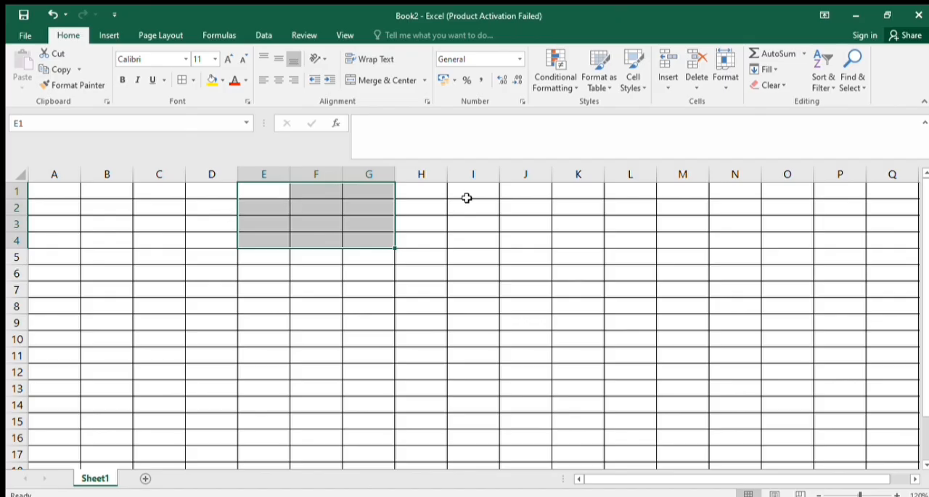
drag(297, 208, 350, 236)
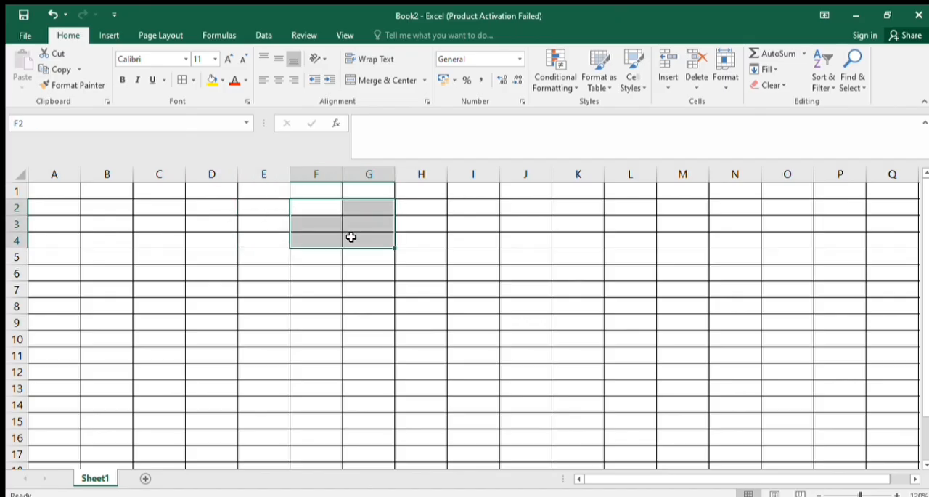
drag(305, 192, 381, 230)
click(381, 271)
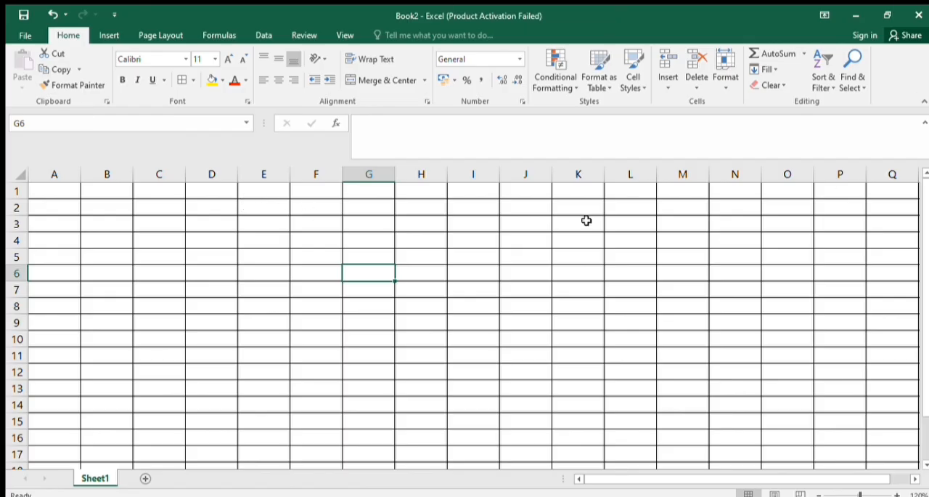
Merge and center cells D1:I3 and enter the title ITEM LIST in the merged cell
drag(212, 186, 452, 220)
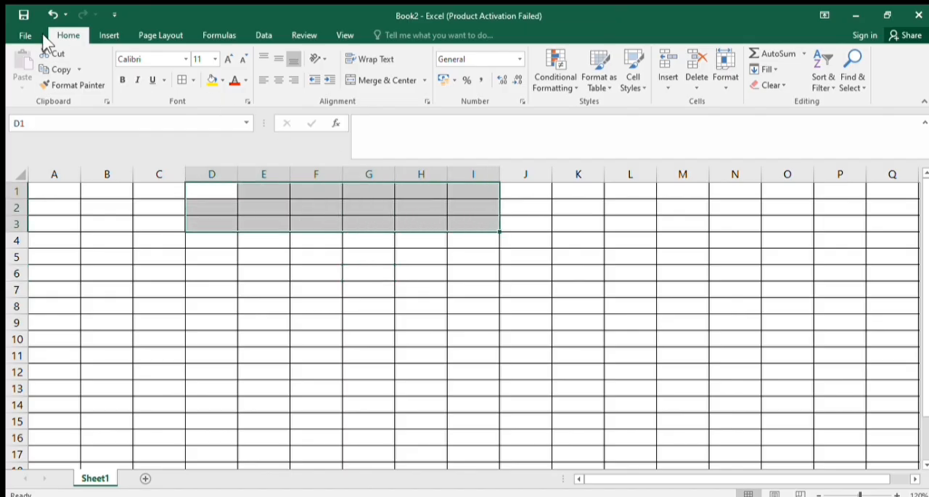
click(376, 81)
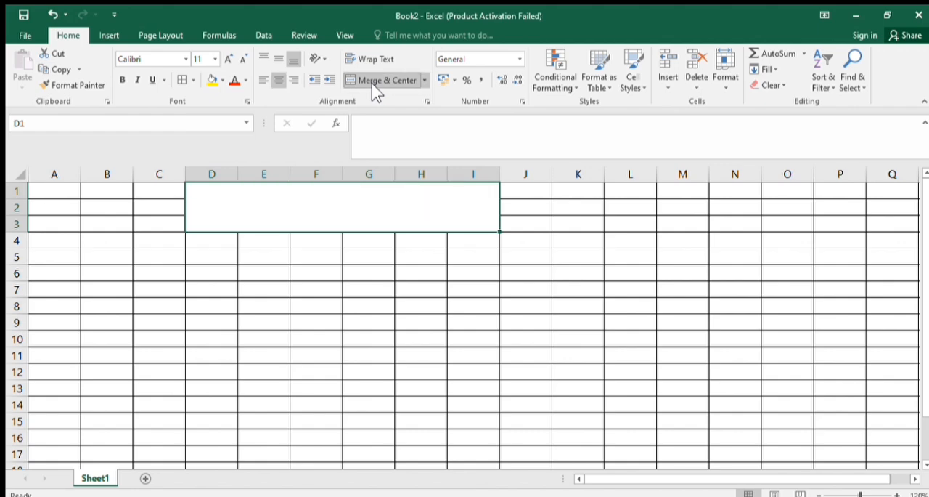
double_click(408, 222)
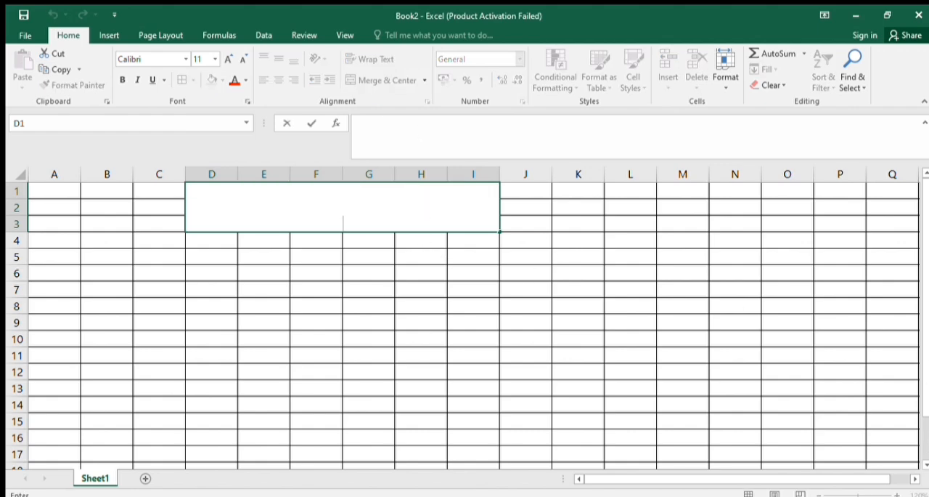
text(ITEM )
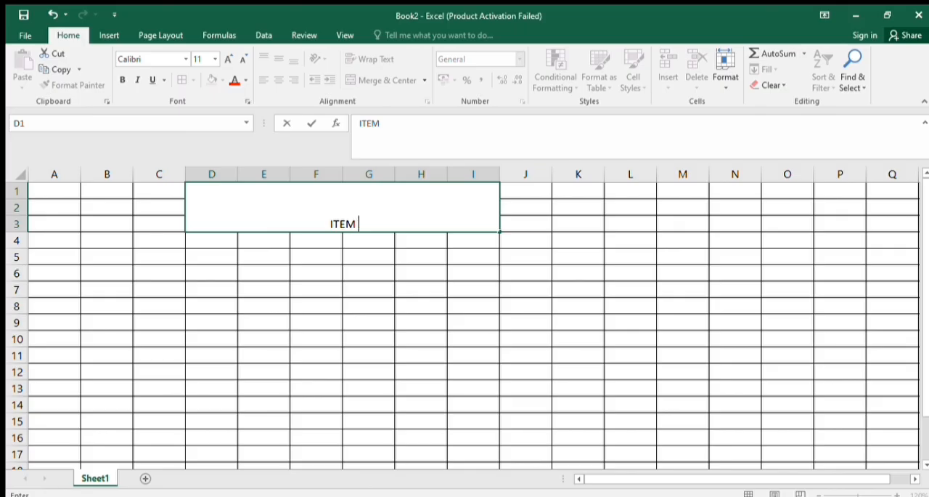
text(LIST)
key(ctrl+Return)
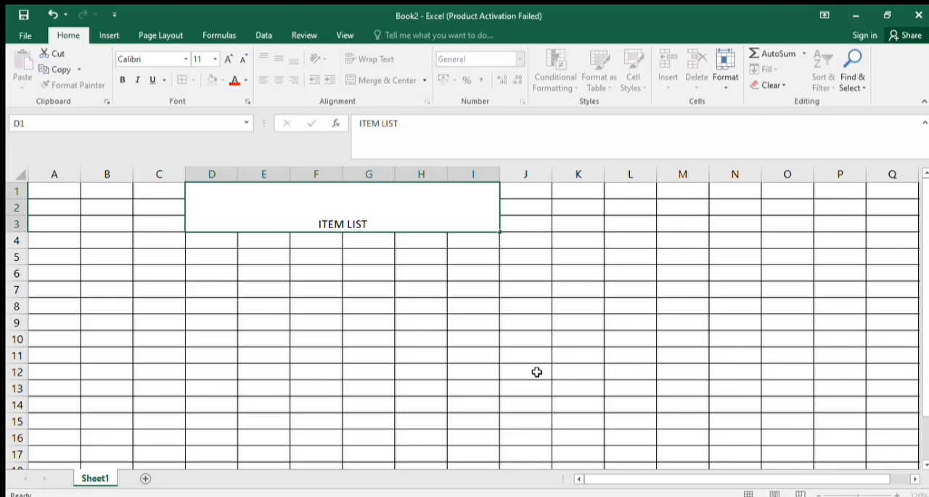
click(537, 371)
Format the ITEM LIST title with font size 26, red text and a yellow fill
click(310, 220)
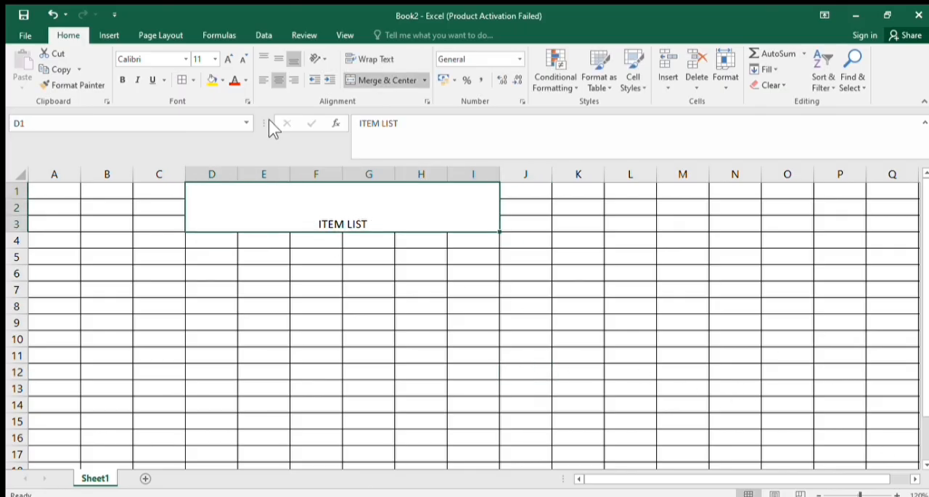
click(228, 59)
click(228, 59)
click(228, 59)
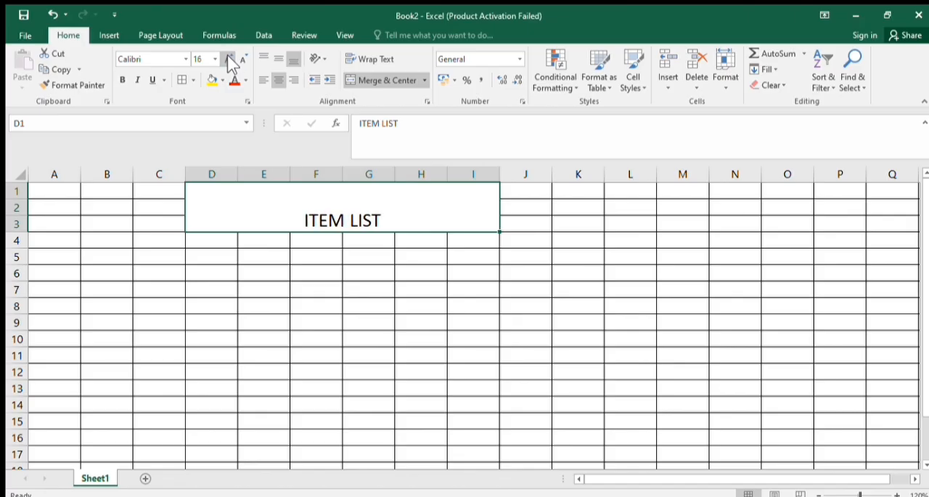
click(228, 59)
click(228, 59)
click(228, 58)
click(228, 59)
click(228, 59)
click(234, 81)
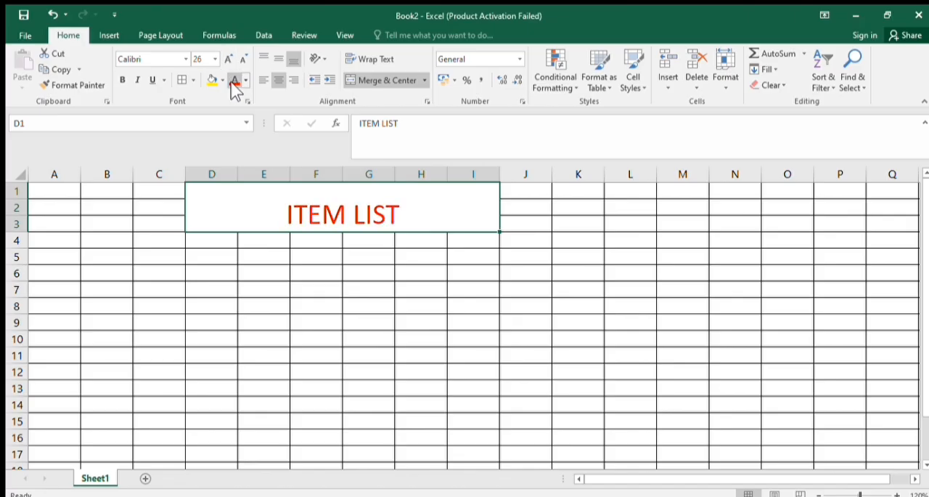
click(210, 82)
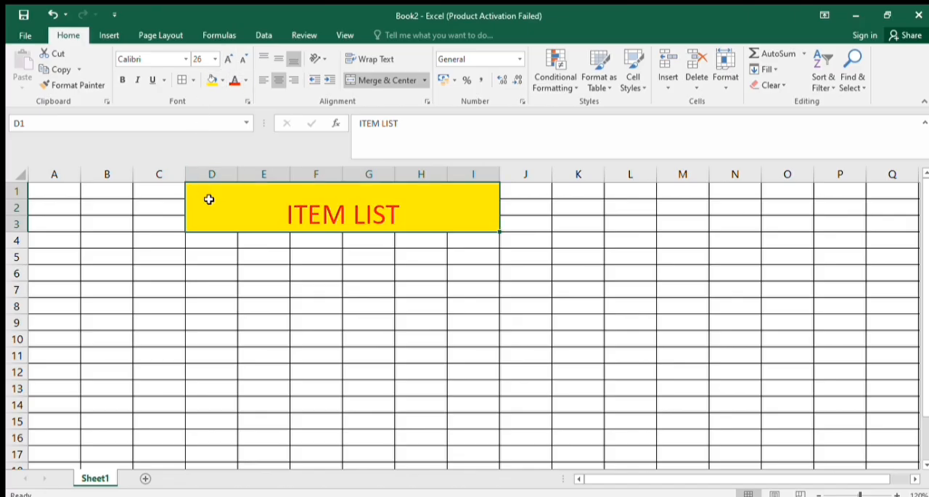
Enter the header NAME OF ITEM in cell A5 and widen column A to fit it
click(219, 250)
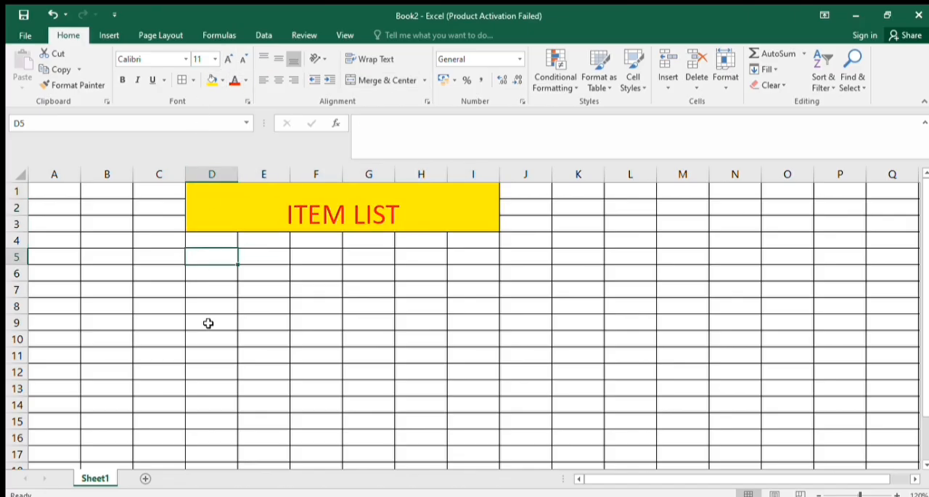
click(71, 262)
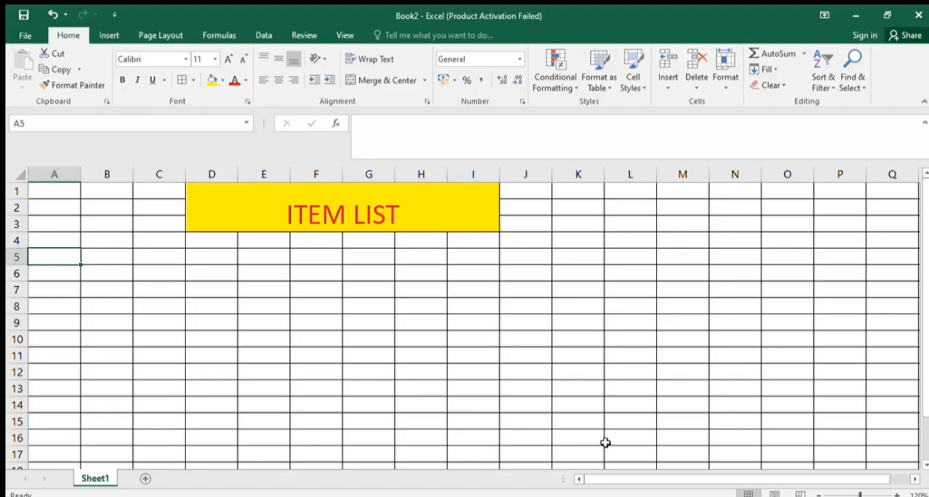
text(NAME OF)
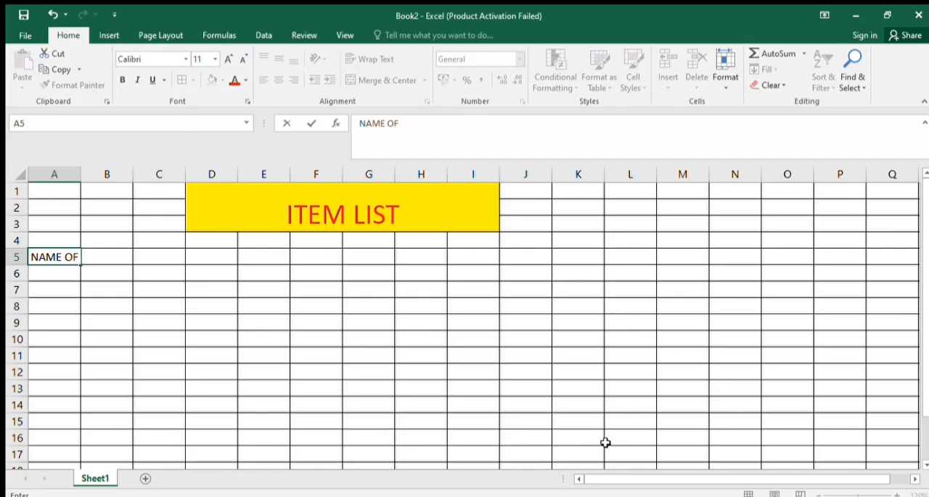
text( ITEM)
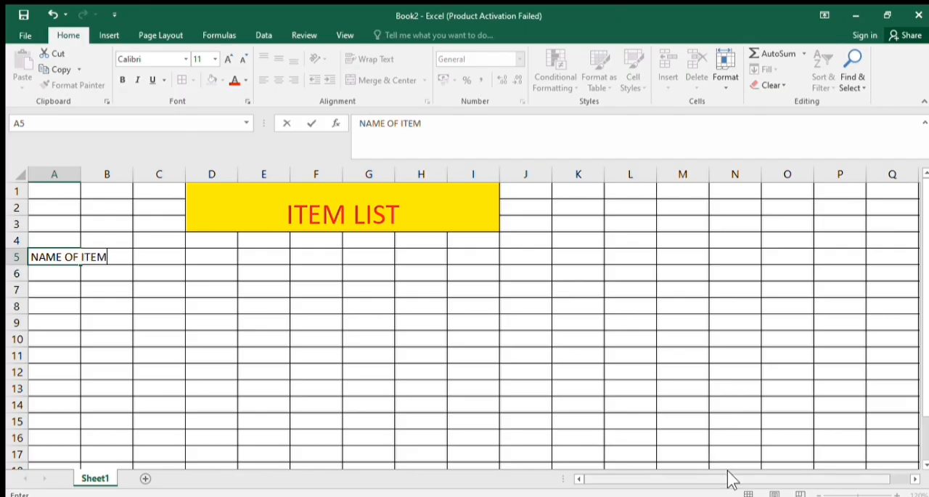
key(ctrl+Return)
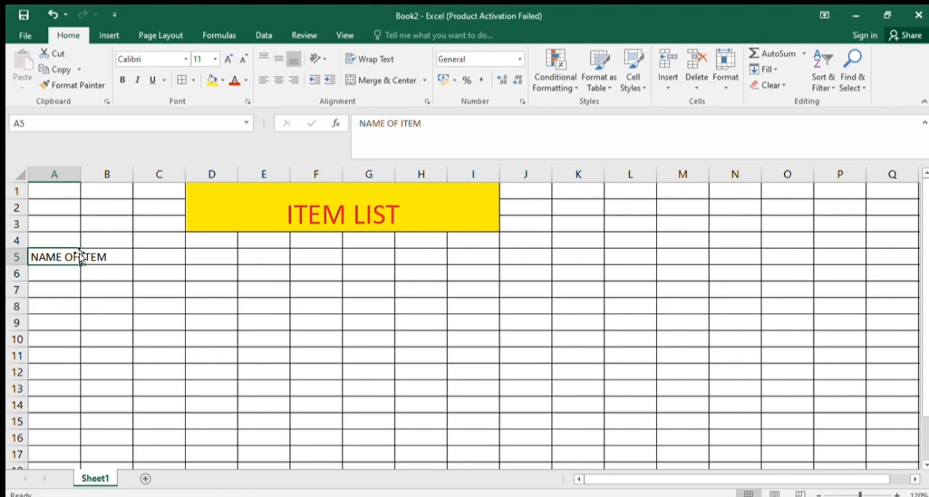
key(Return)
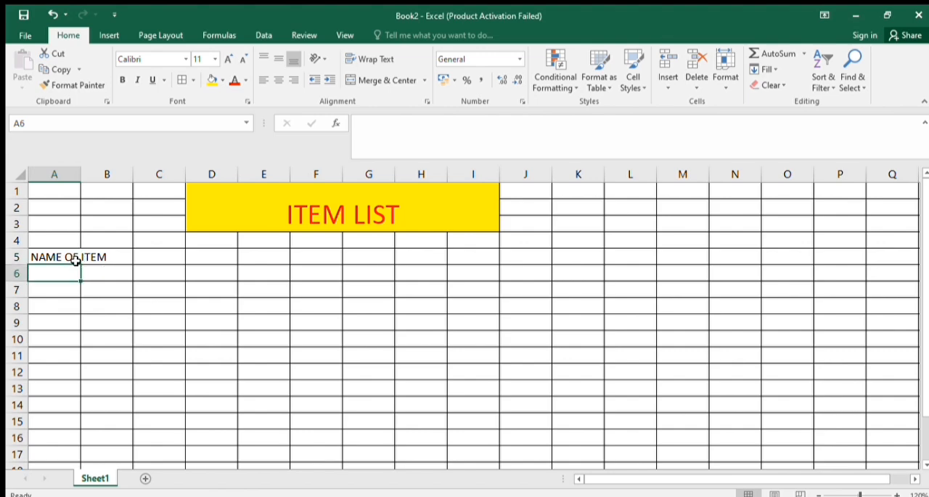
click(76, 260)
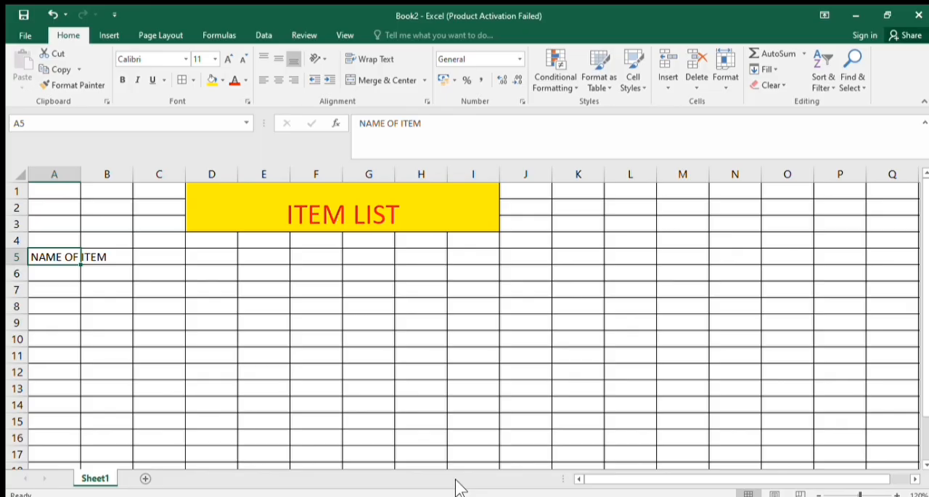
drag(81, 175, 111, 178)
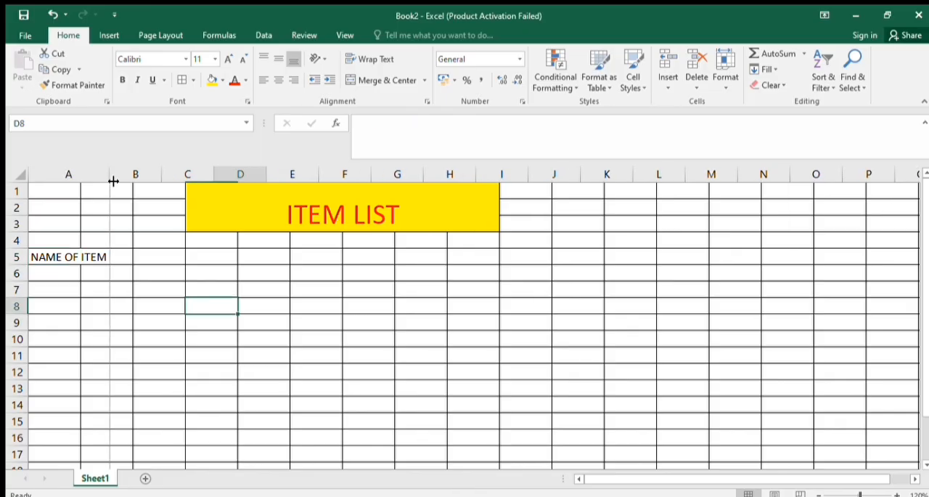
Enter the month headers JANUARY in cell B5 and FEB in cell C5
click(124, 259)
text(N)
key(BackSpace)
text(JAN)
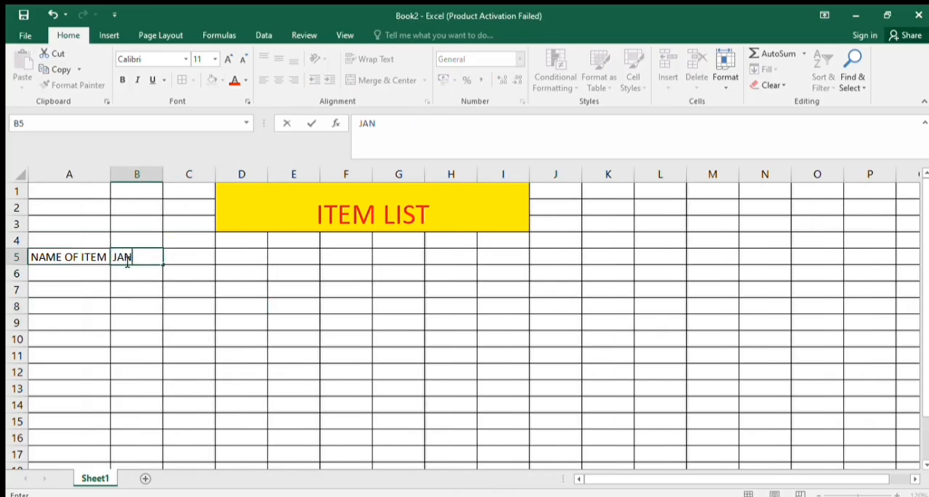
text(UARY)
key(Tab)
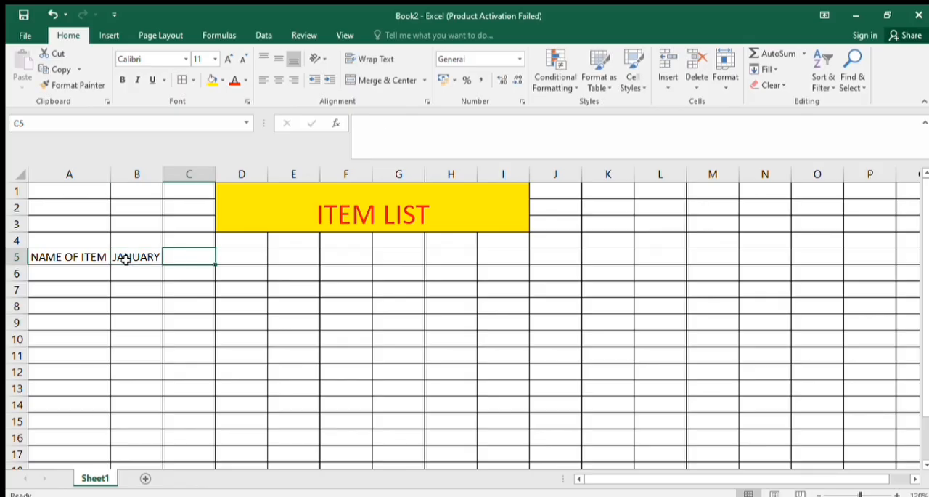
text(FEB)
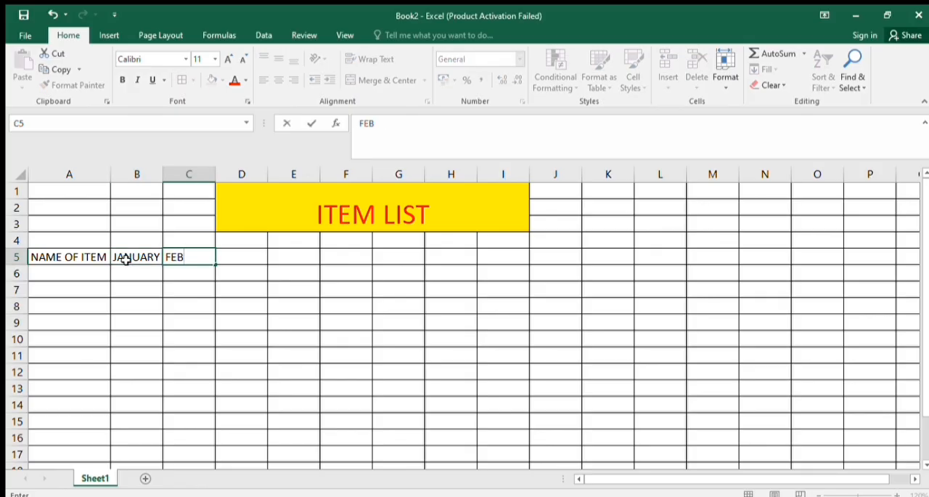
Fill the month series from JANUARY in B5 through MARCH in D5, overwriting C5, and widen columns B to D equally
click(151, 258)
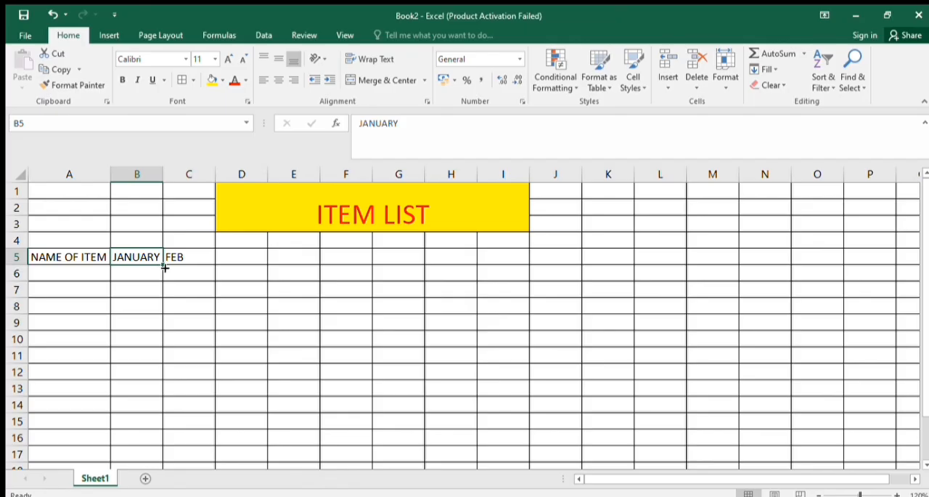
drag(165, 264, 269, 261)
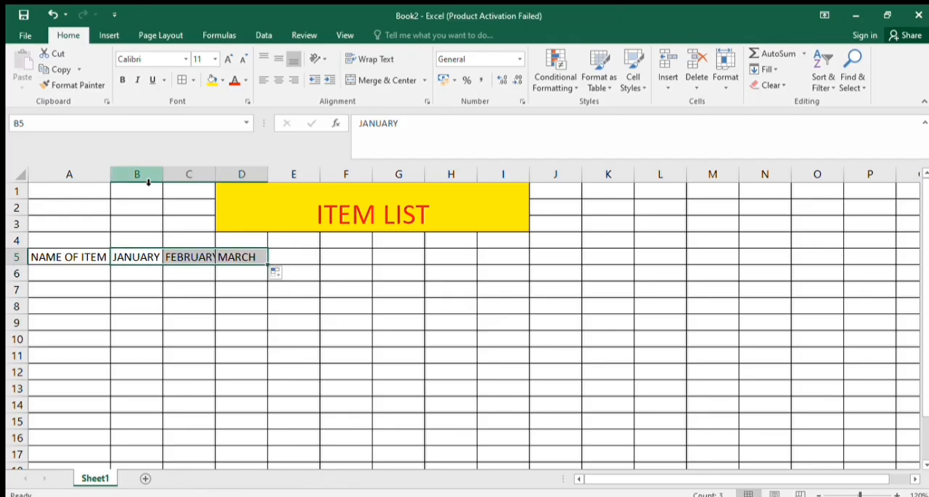
drag(148, 182, 226, 177)
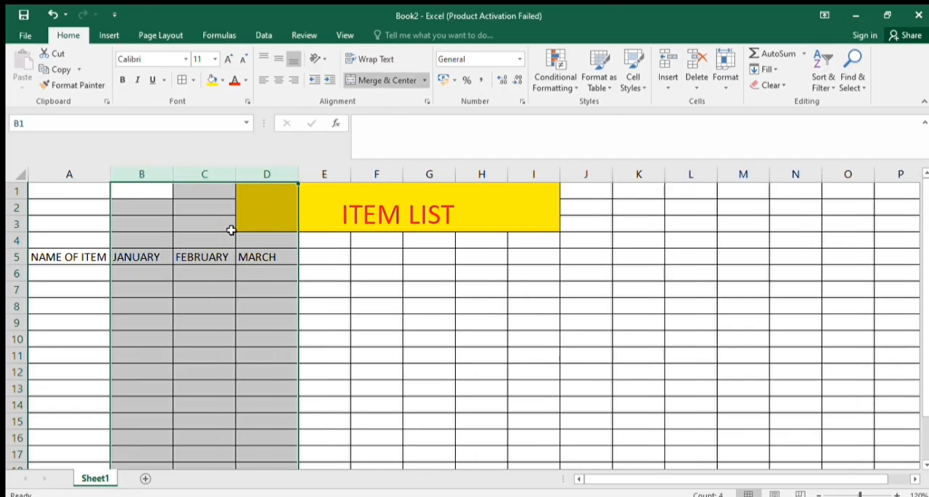
click(228, 294)
Enter the header TOATAL in cell E5, after the month headers
click(317, 261)
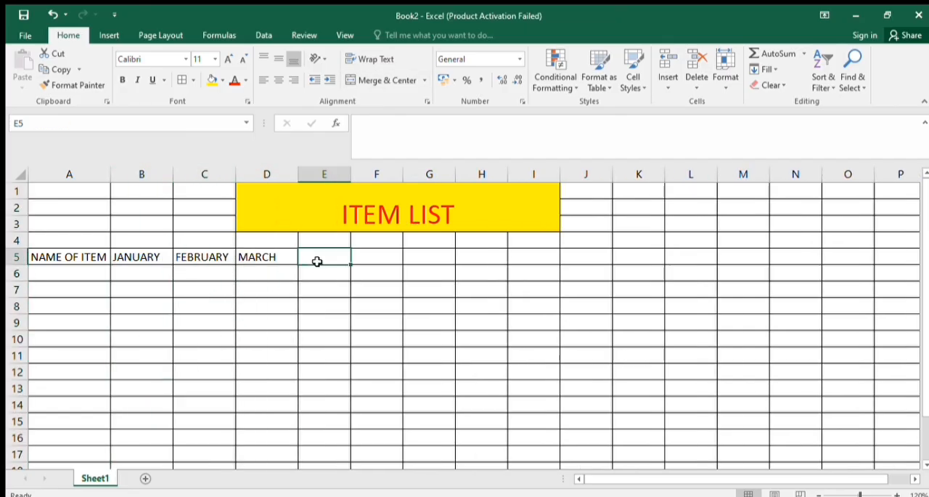
text(TOATK)
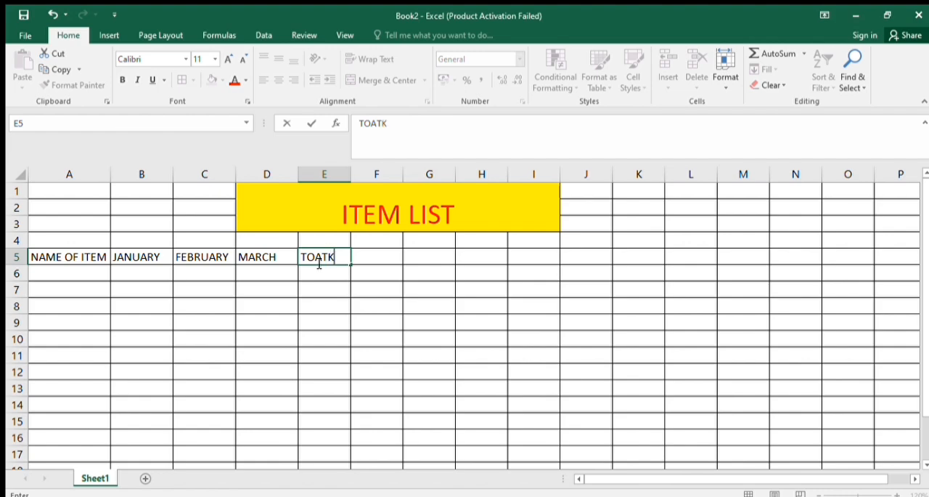
key(BackSpace)
text(AL)
key(Tab)
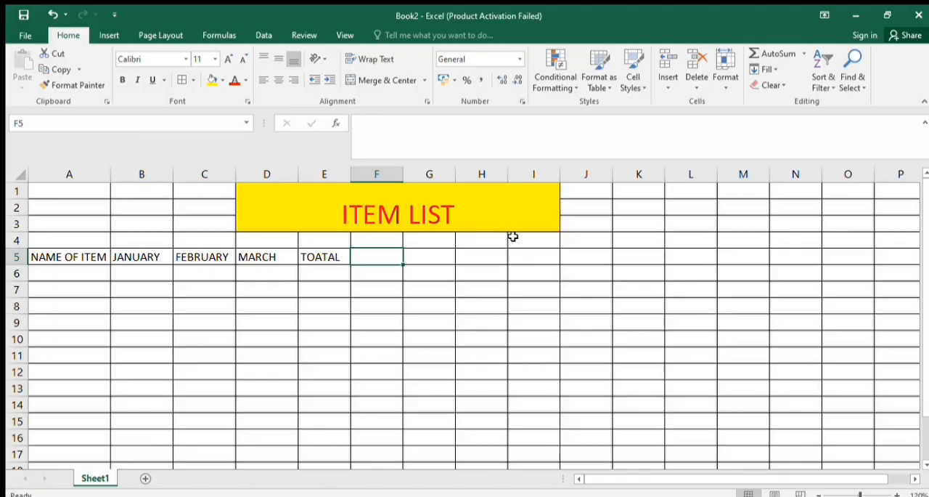
Enter the header EX TAX 21% in cell F5
text(EXC)
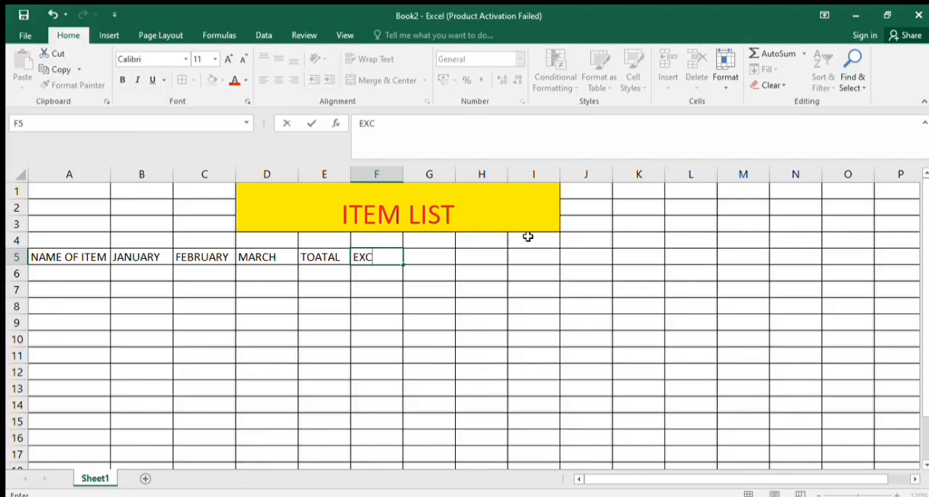
key(BackSpace)
text(TAX 21%)
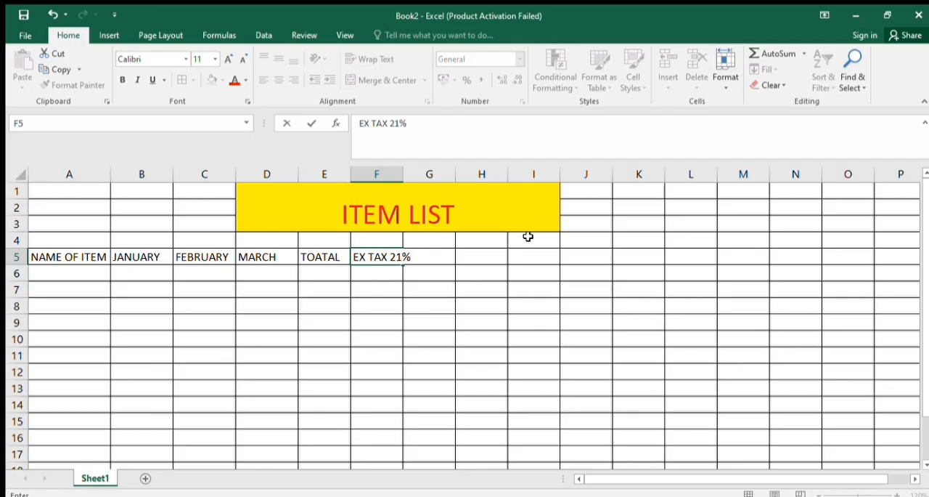
key(Tab)
Enter the header SALE TAX 13% in cell G5
text(SALE S)
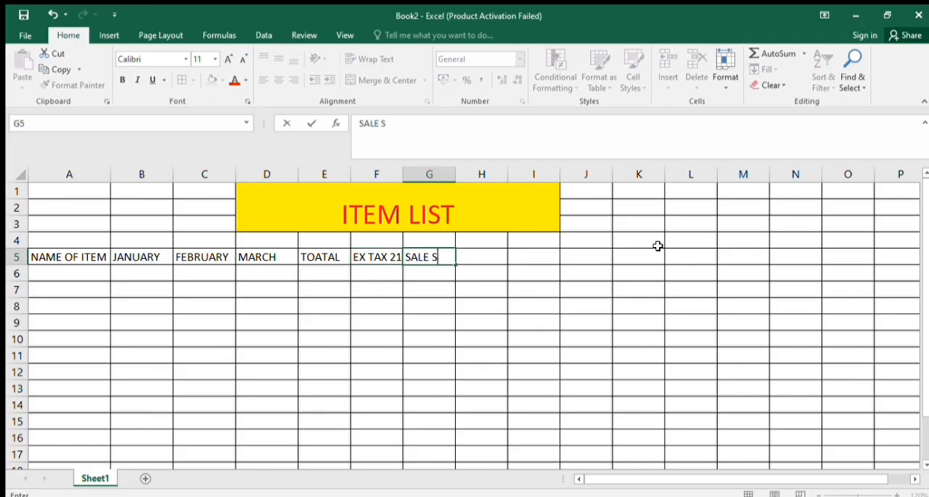
key(BackSpace)
text(TAX 1)
key(BackSpace)
text(2)
key(BackSpace)
text(1)
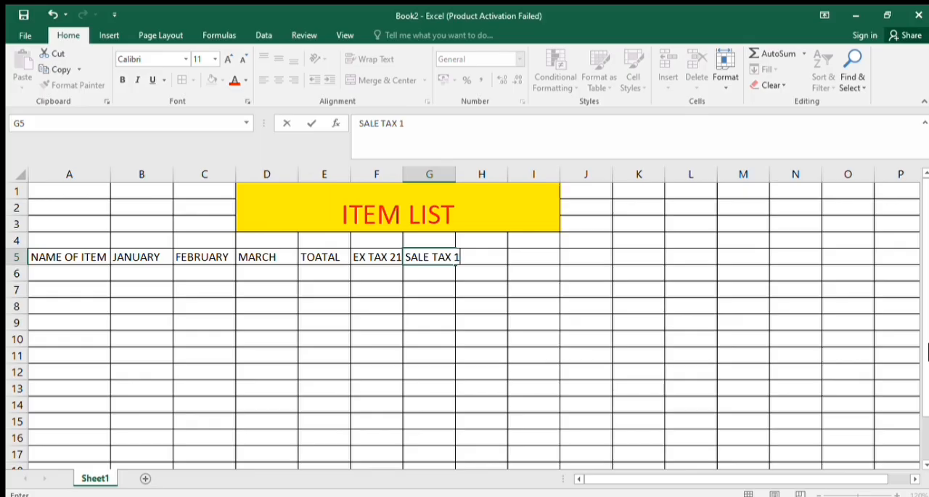
text(3%)
Widen column F so the whole EX TAX 21% header fits
click(402, 181)
drag(400, 178, 418, 176)
click(358, 300)
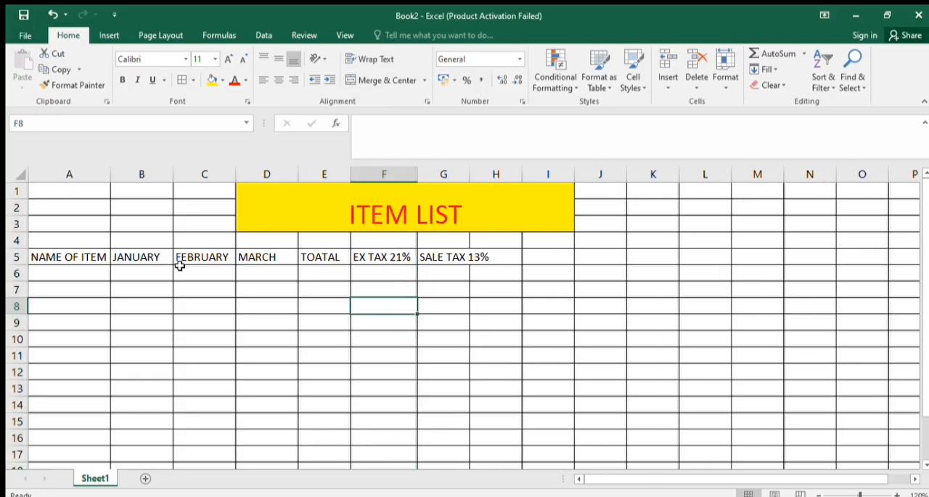
List the items COMPUTER, MOUSE, WATCH and TV in cells A6 to A9 under NAME OF ITEM
click(79, 273)
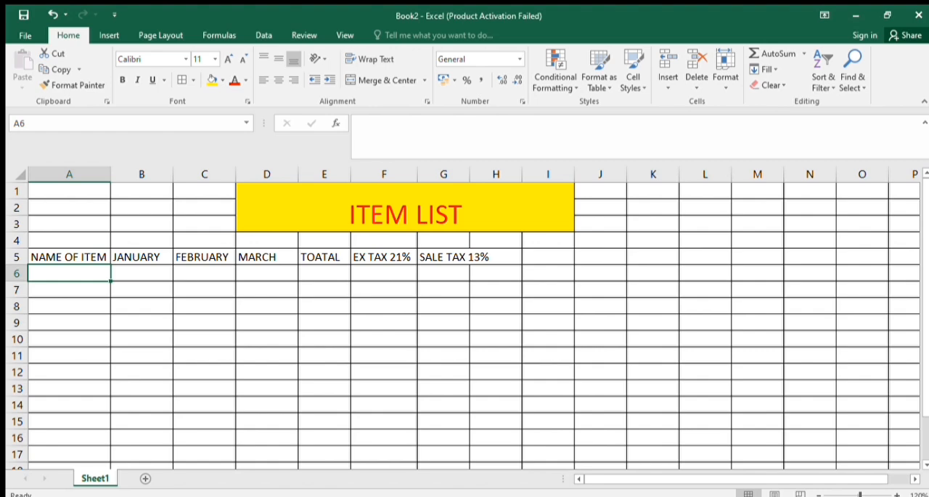
text(COMP)
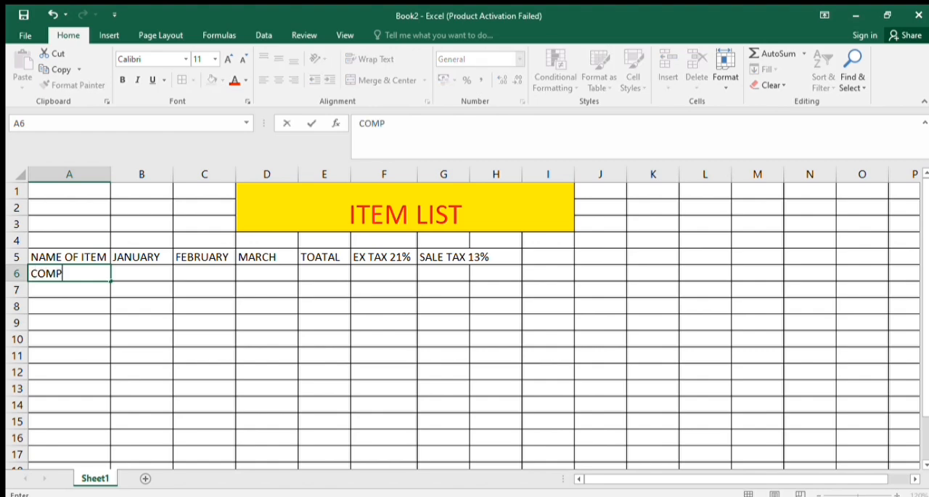
text(UTER)
key(Return)
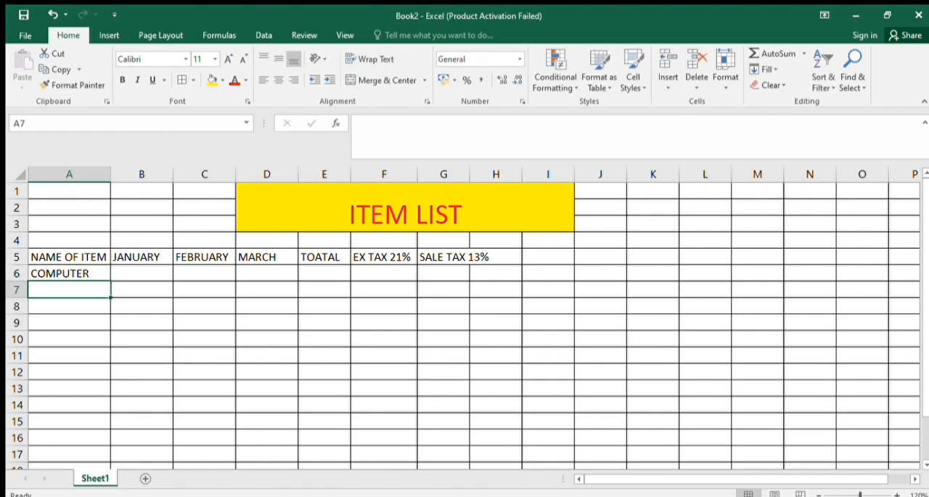
text(MOY)
key(BackSpace)
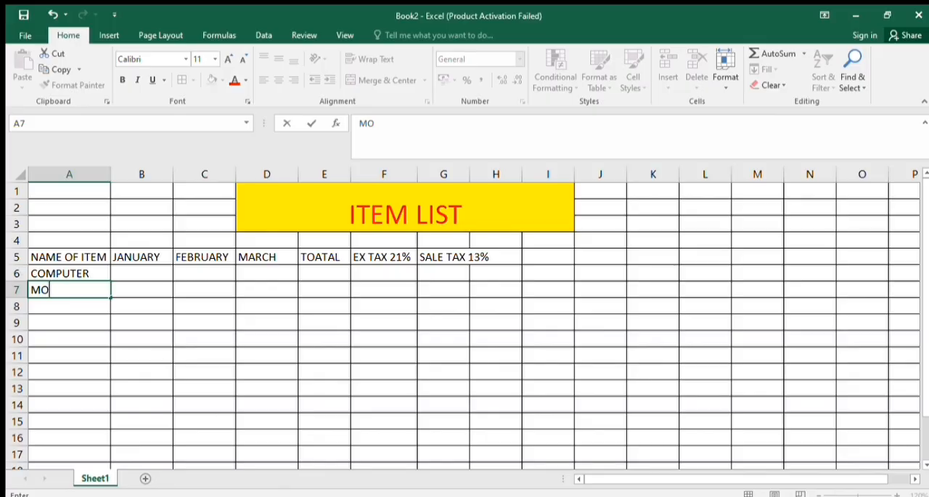
text(USE)
key(Return)
text(WATCH)
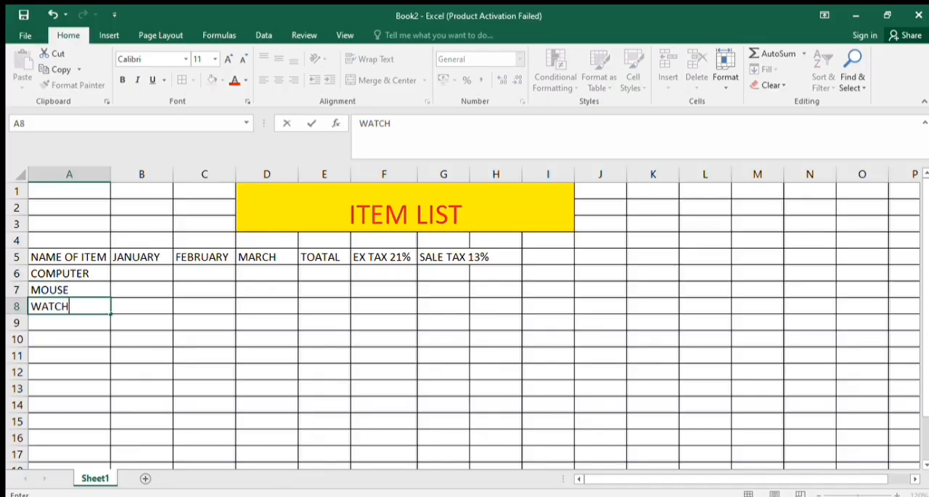
key(Return)
text(TV)
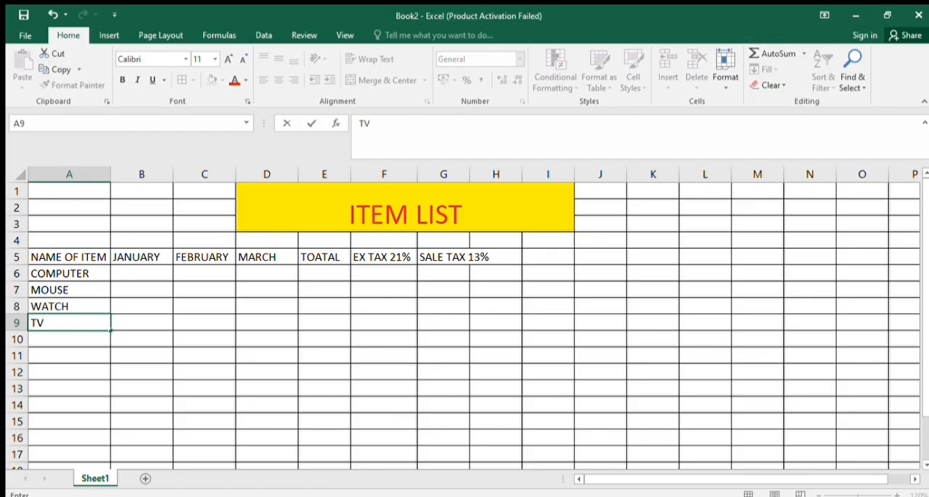
click(117, 310)
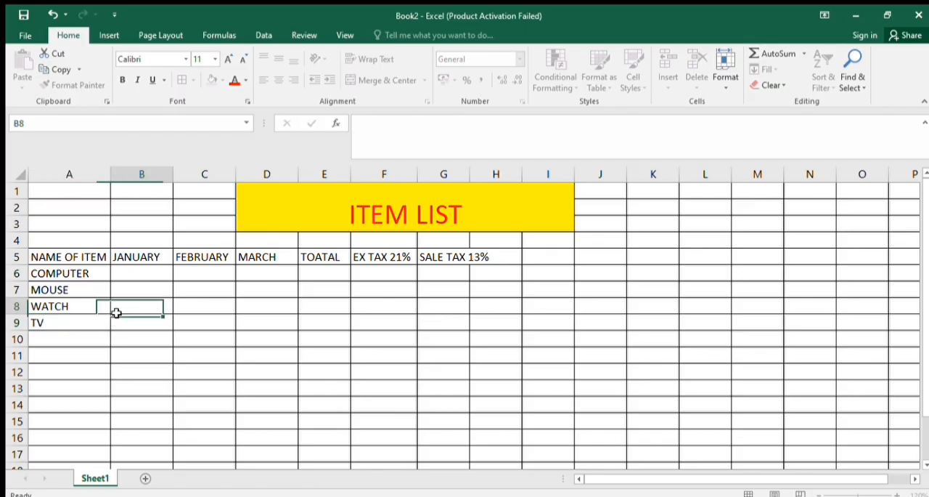
Enter the COMPUTER figures 2360 for January, 2582 for February and 1000 for March in cells B6 to D6
click(143, 275)
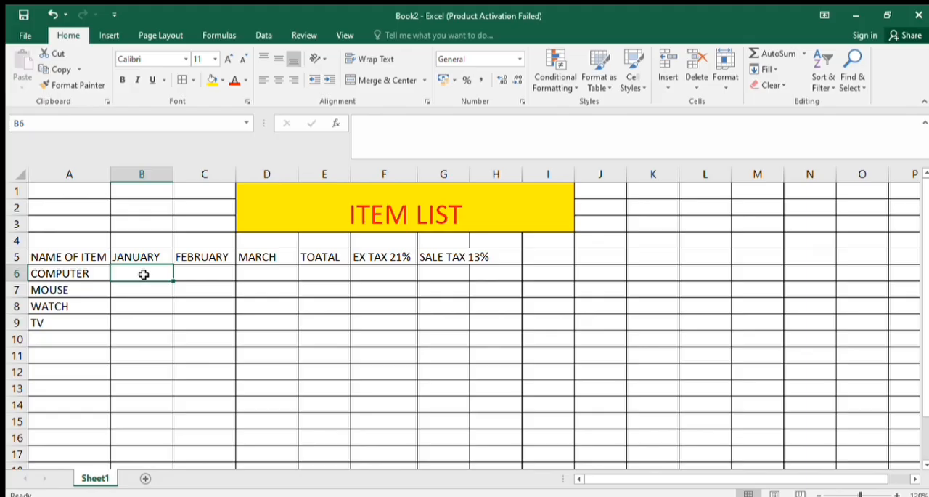
text(236)
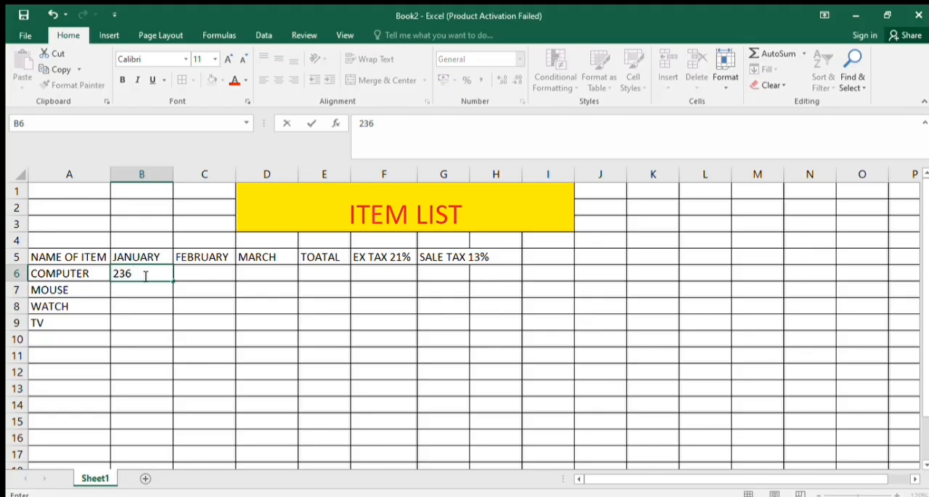
text(0)
key(Tab)
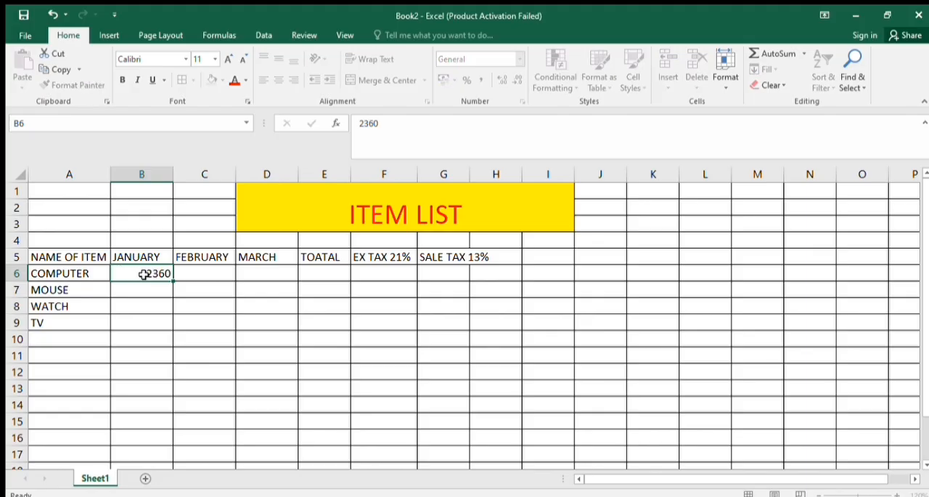
text(2582)
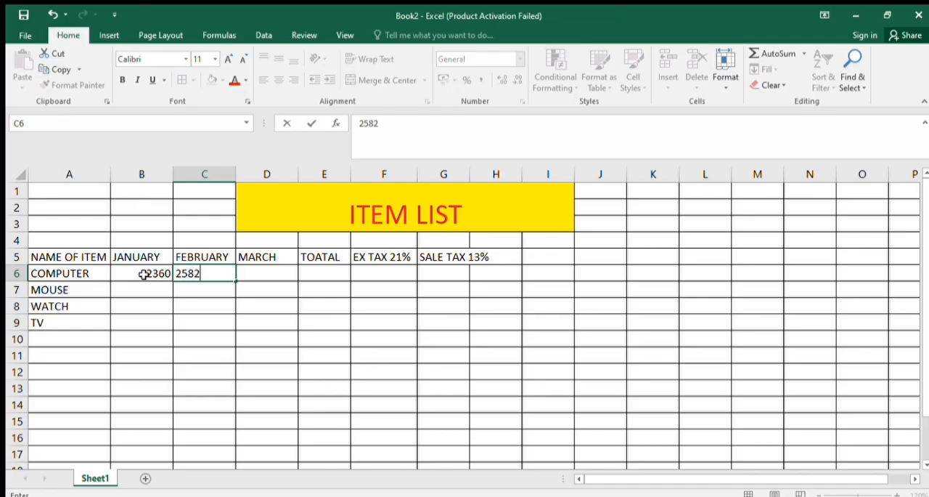
key(Tab)
text(1000)
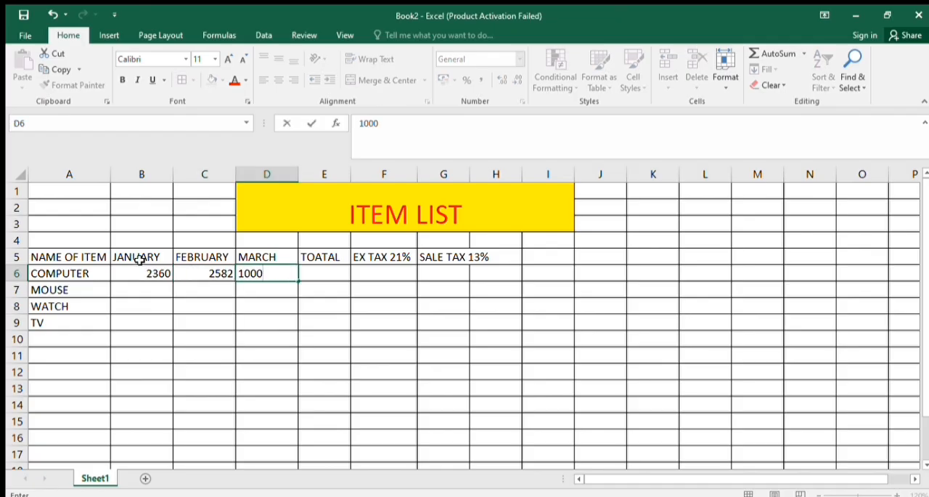
key(Tab)
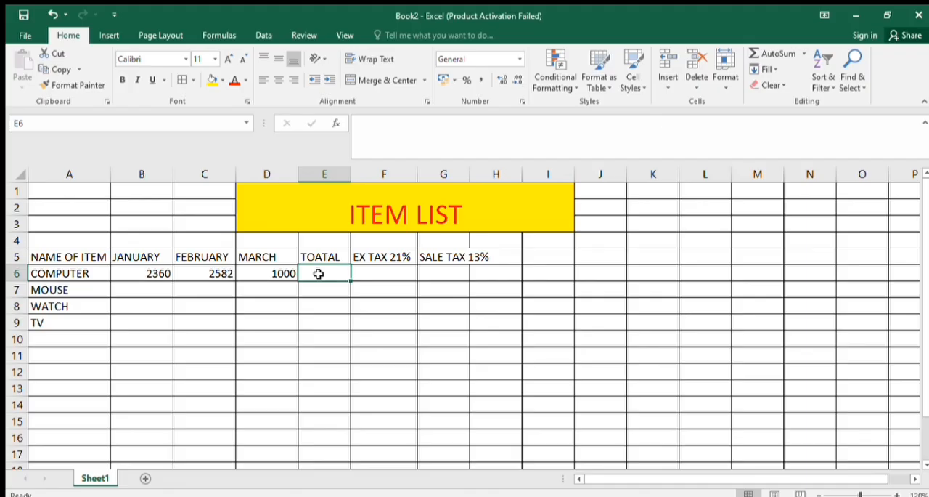
Total the COMPUTER row's three months in cell E6 with the addition formula =B6+C6+D6
text(=)
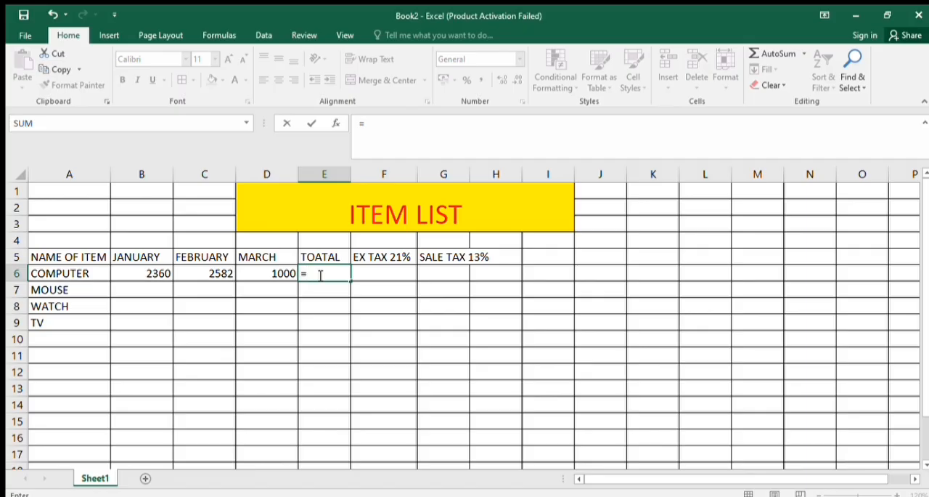
click(158, 278)
text(+)
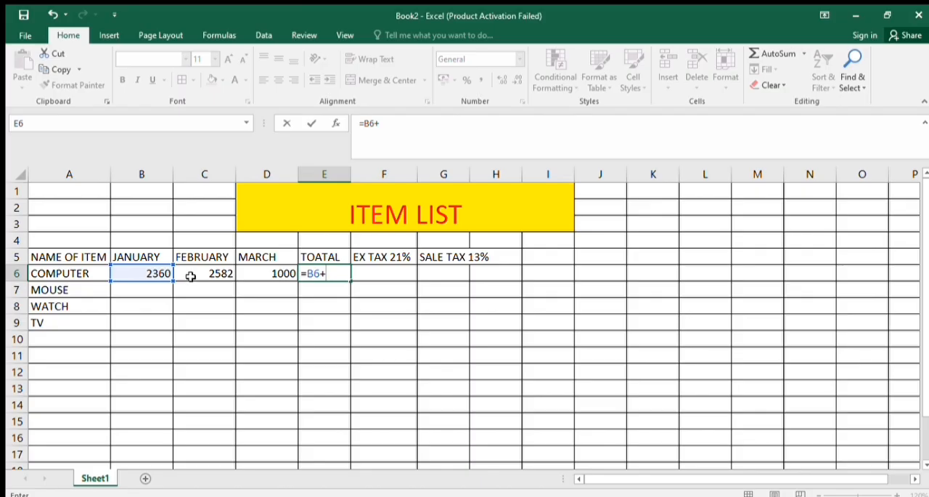
click(190, 276)
text(+)
click(281, 276)
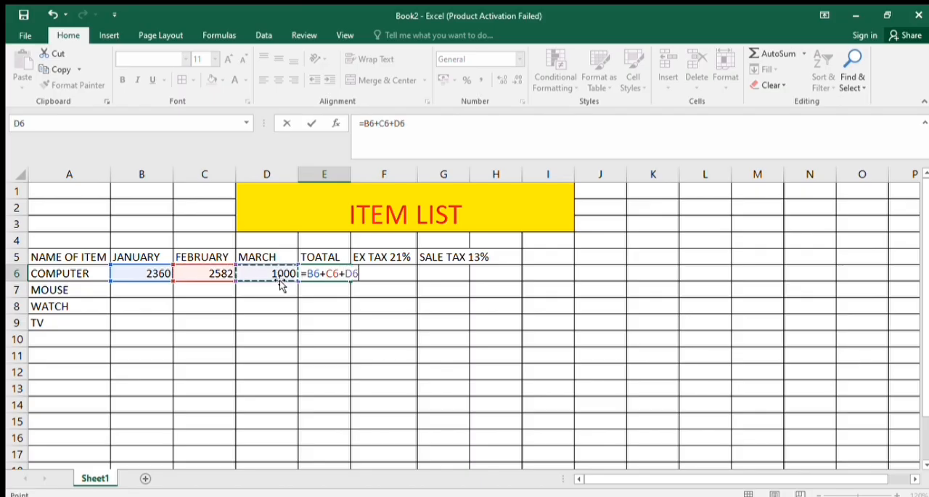
key(Return)
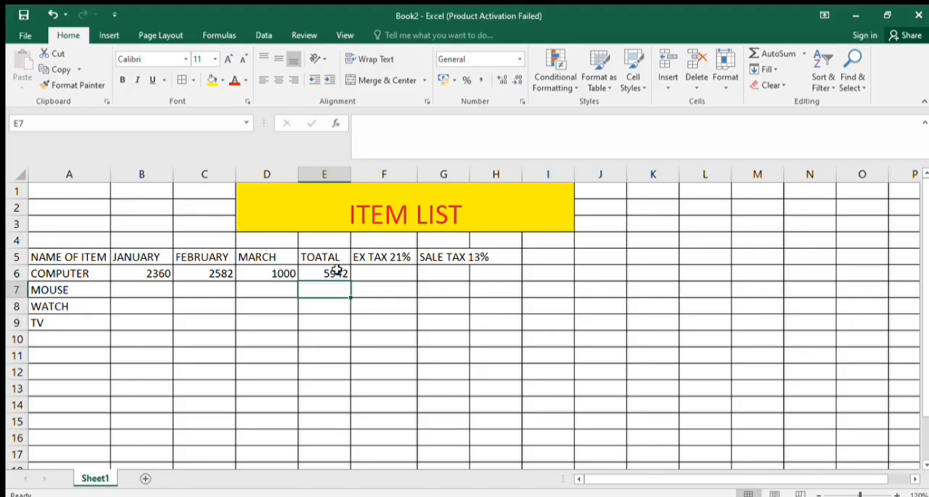
Replace the COMPUTER total in cell E6 with the function formula =SUM(B6:D6)
click(337, 272)
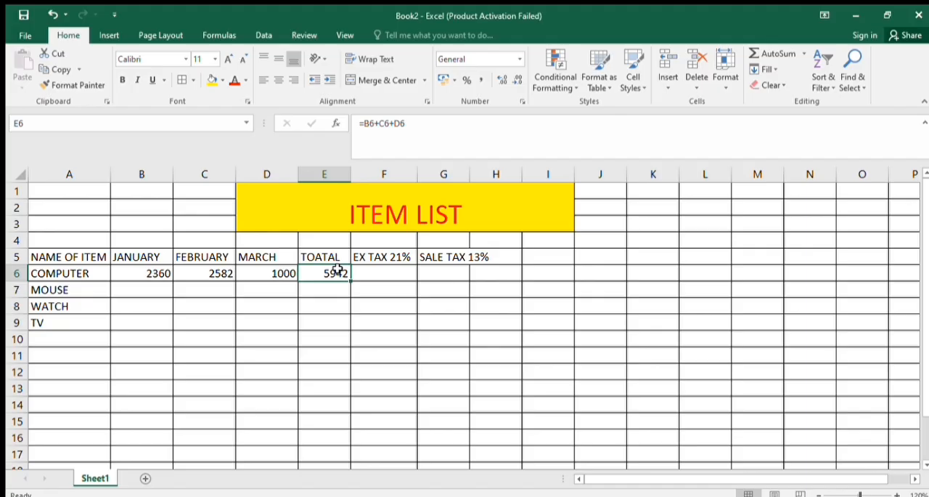
text(=)
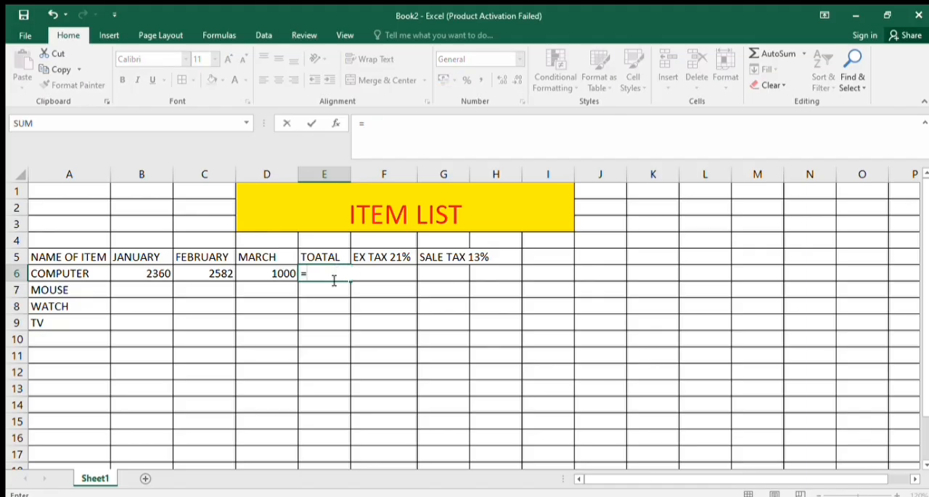
text(SUM(B)
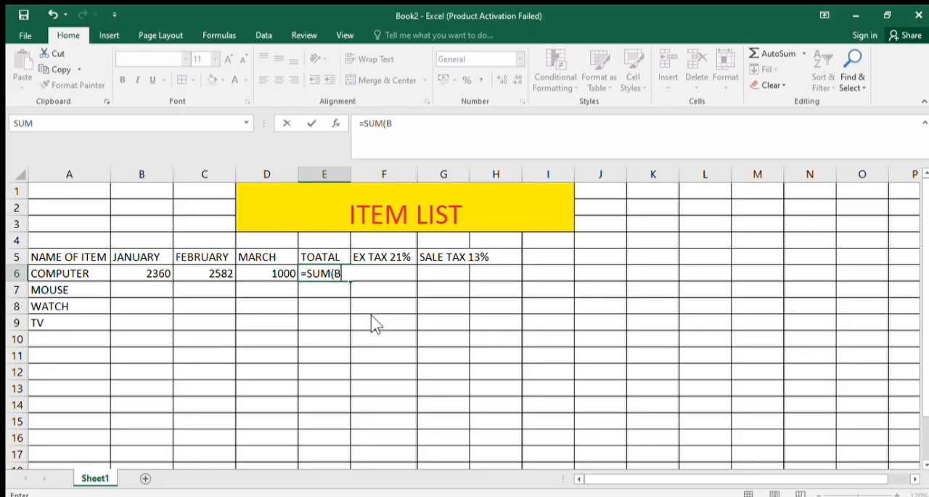
key(Left)
key(Left)
key(Left)
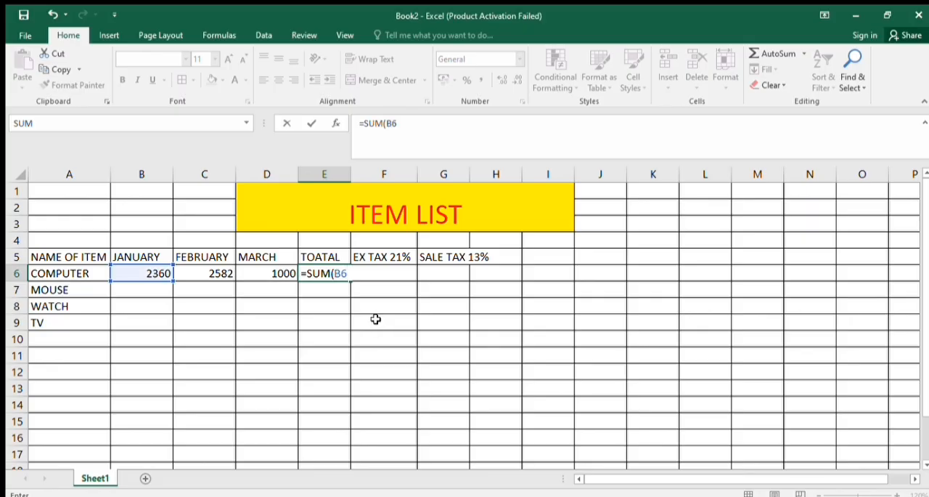
text(:)
click(281, 273)
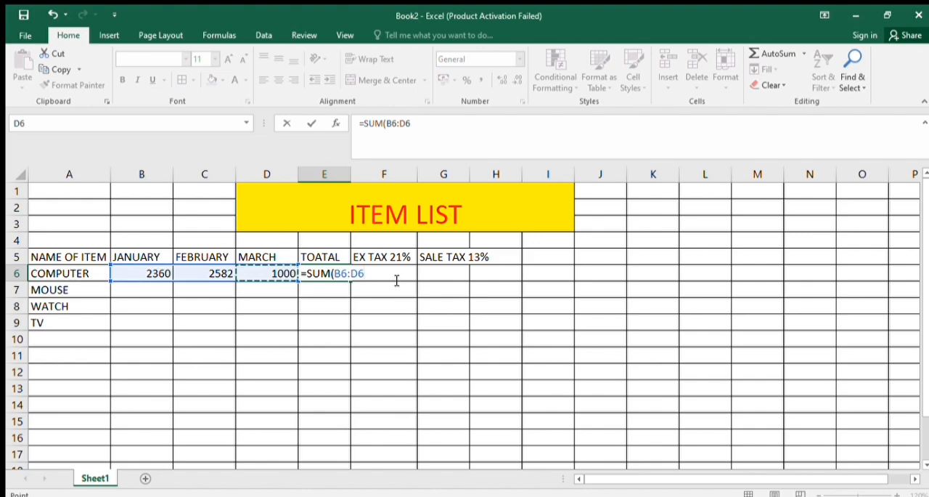
text())
key(Return)
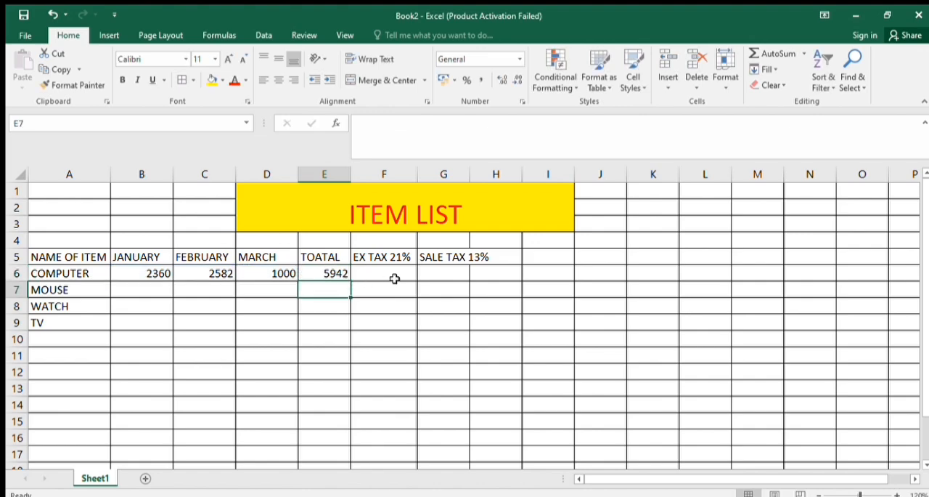
Recalculate the COMPUTER total in cell E6 using AutoSum over B6:D6
click(335, 274)
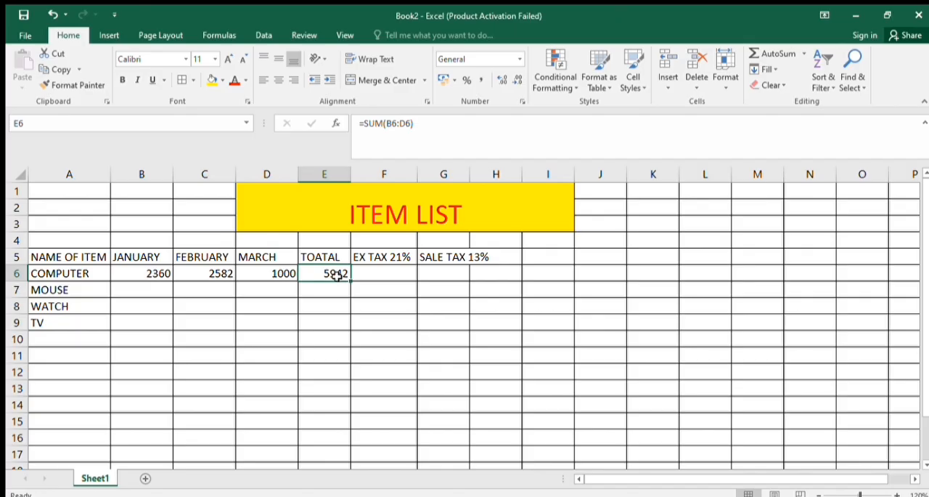
text(=)
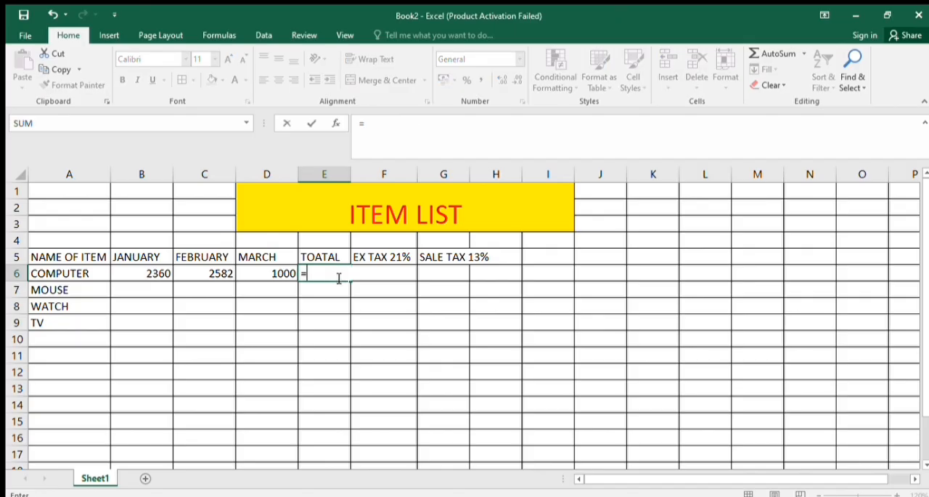
click(339, 278)
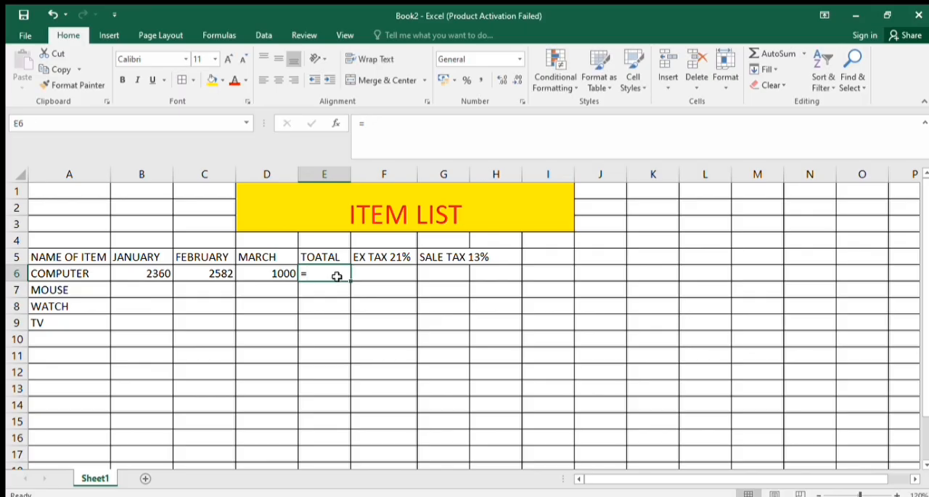
key(alt+equal)
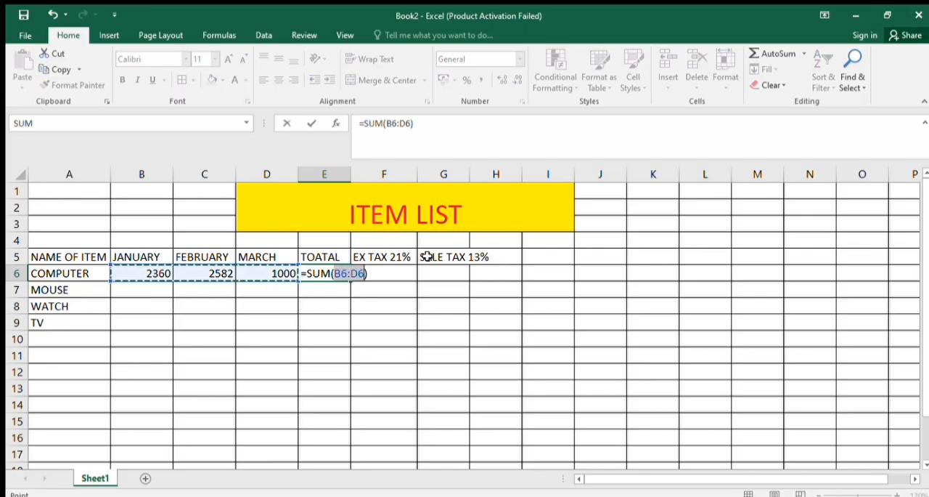
key(Return)
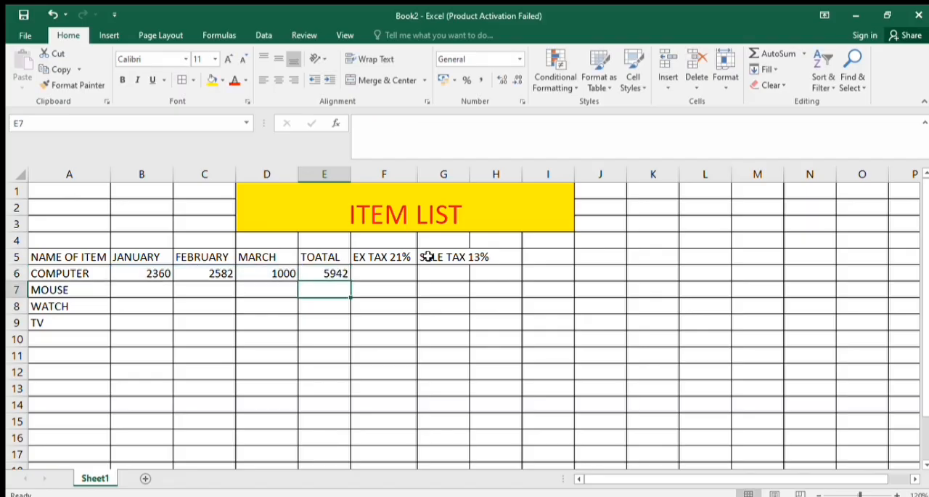
key(Right)
key(Up)
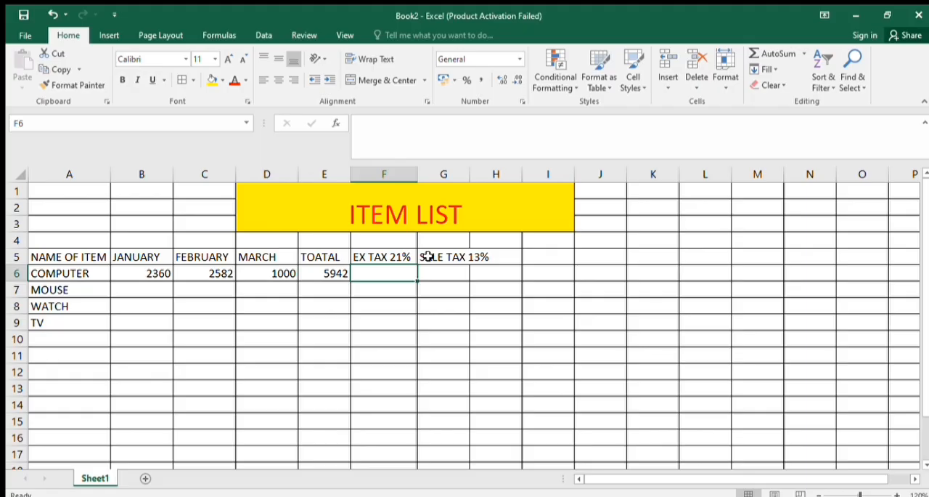
click(318, 277)
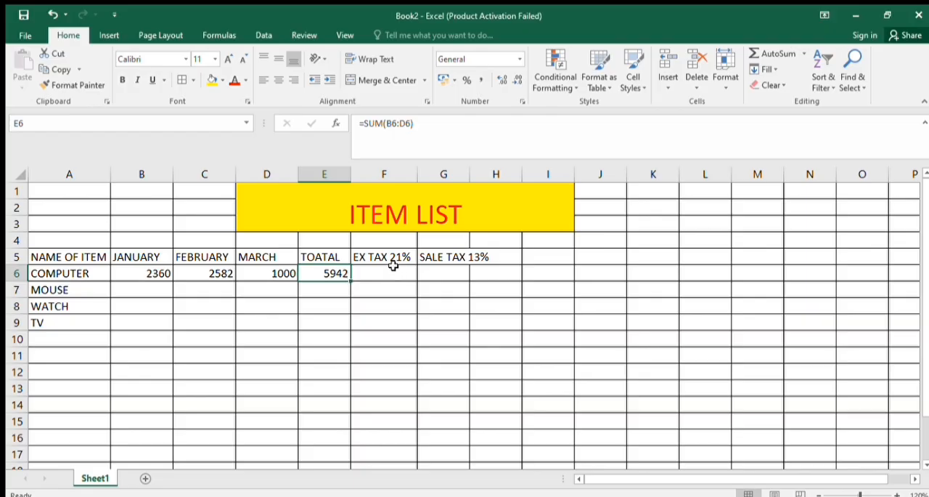
text(=)
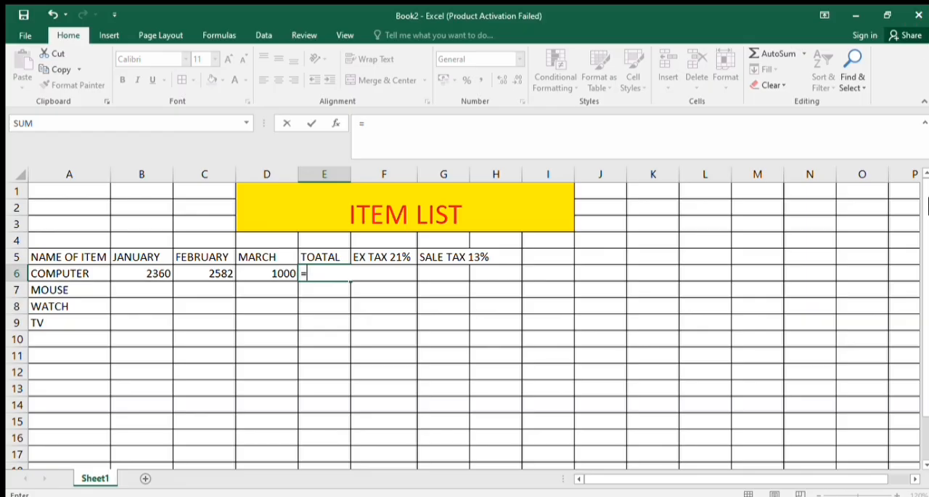
key(BackSpace)
click(466, 323)
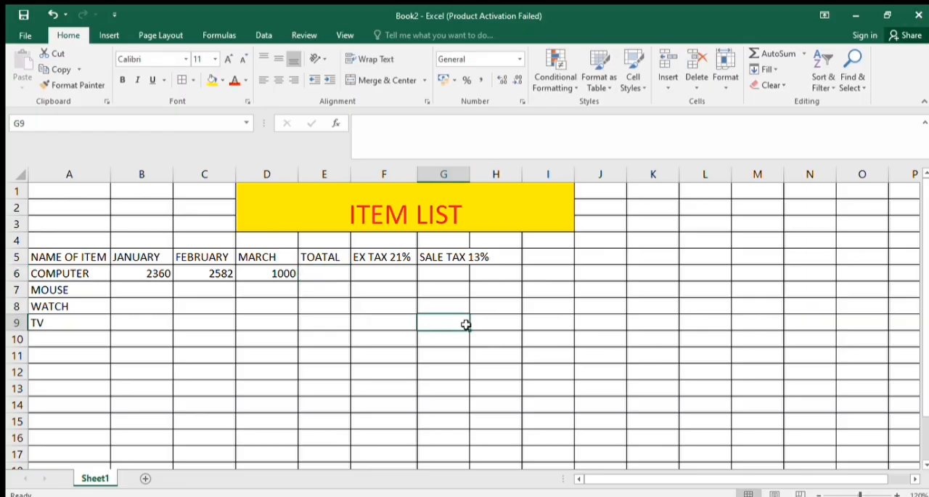
key(ctrl+z)
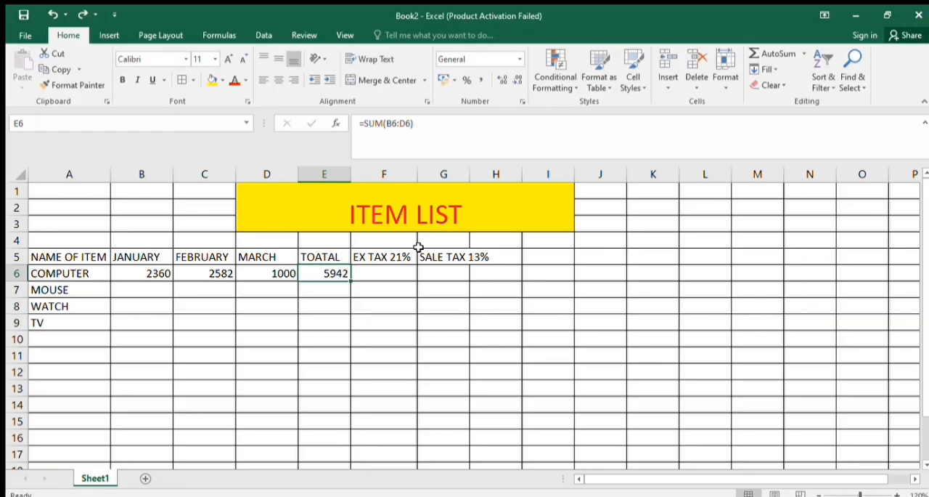
Calculate the COMPUTER row's 21% ex tax in cell F6 with the formula =E6*21/100
click(374, 268)
text(=)
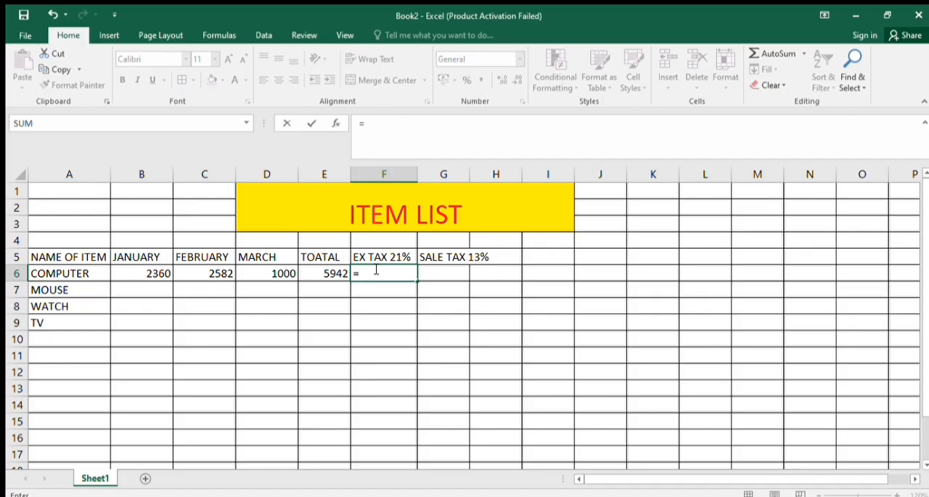
click(334, 273)
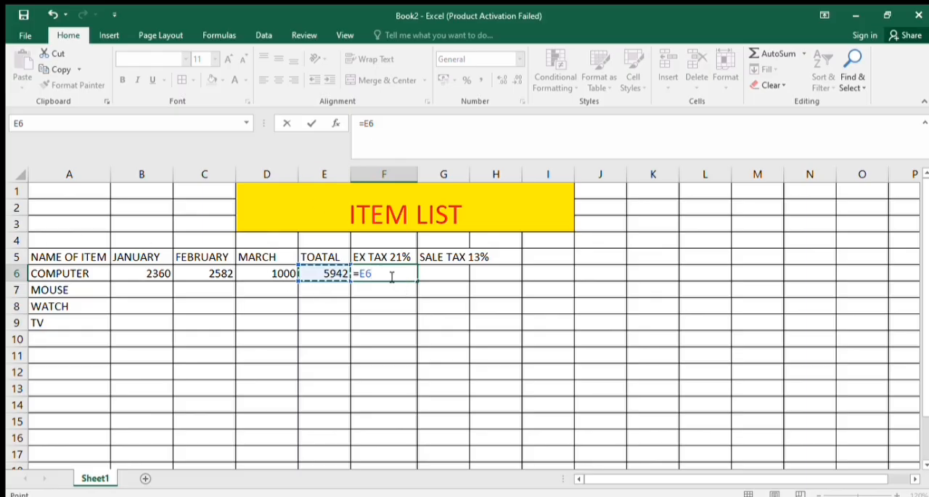
text(*21)
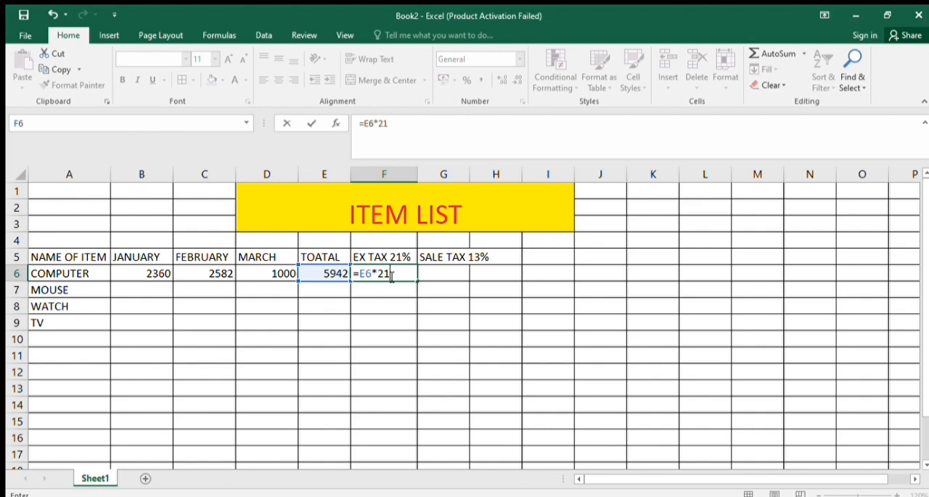
text(/100)
key(Return)
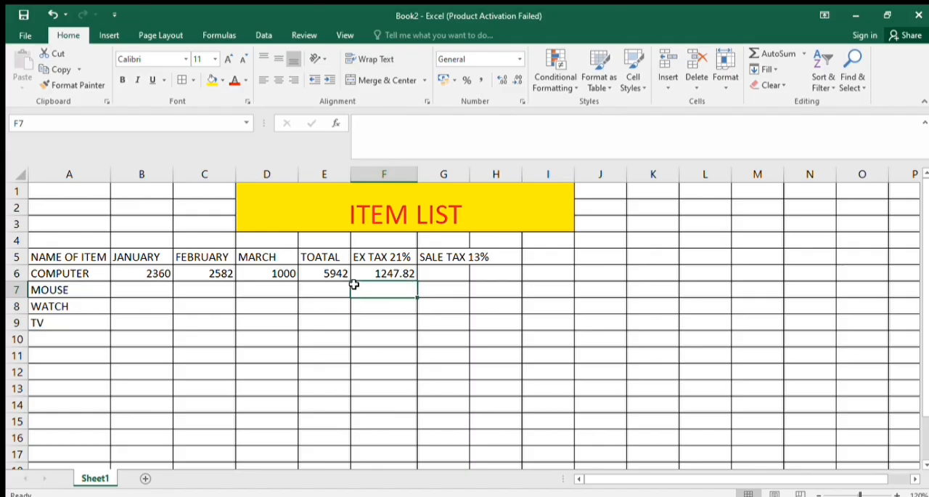
click(403, 275)
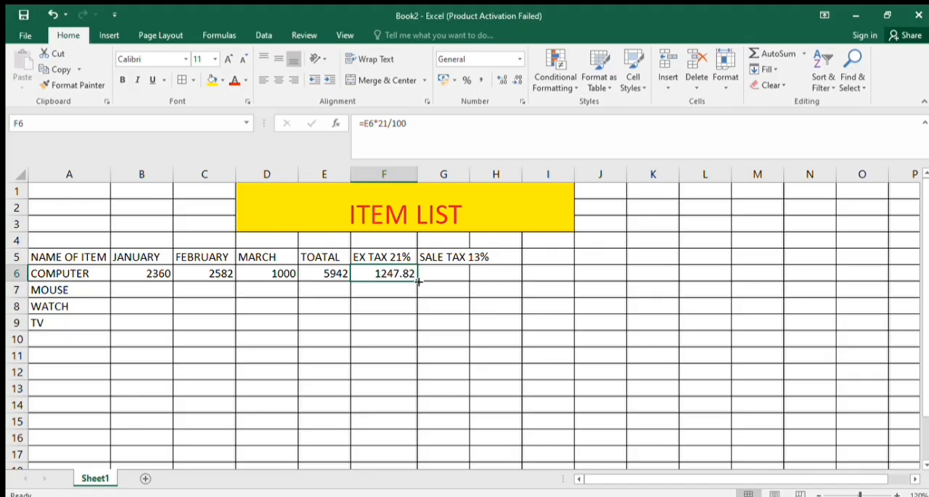
Calculate the COMPUTER row's 13% sale tax in cell G6 with the formula =E6*13/100
click(457, 282)
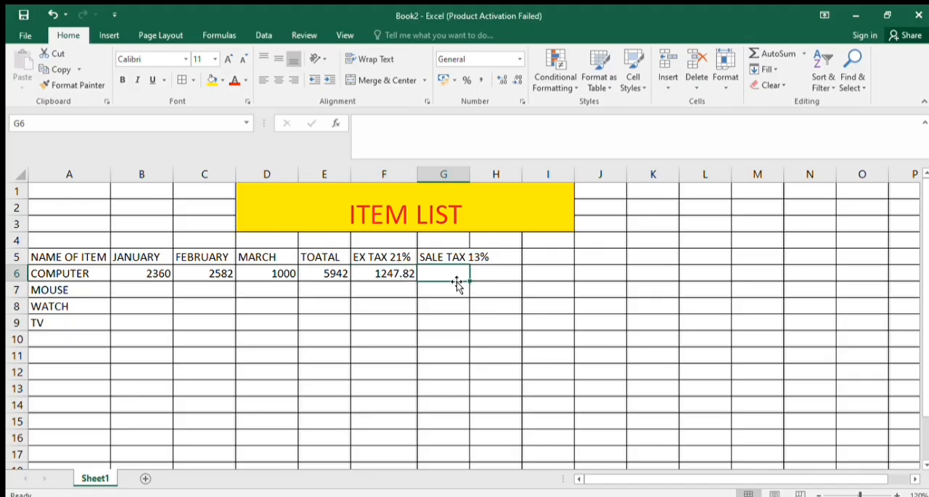
text(=)
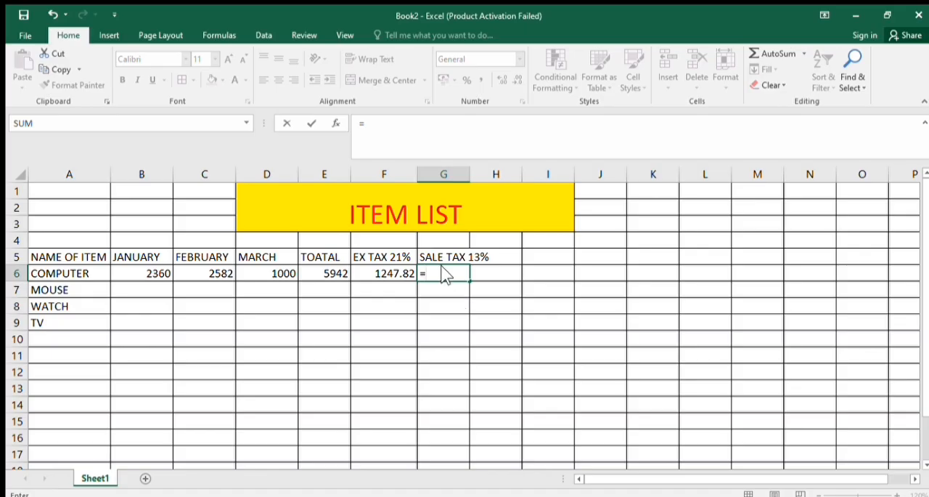
click(448, 271)
click(325, 283)
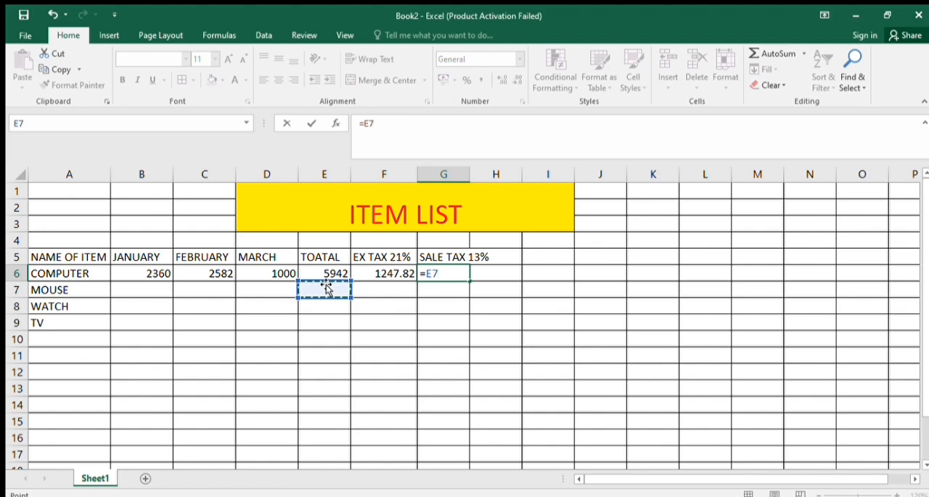
click(330, 271)
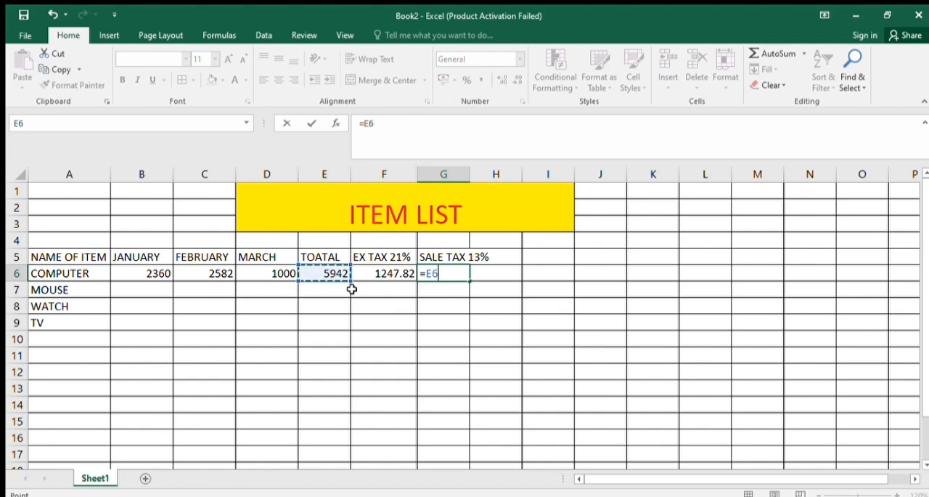
text(*13/100)
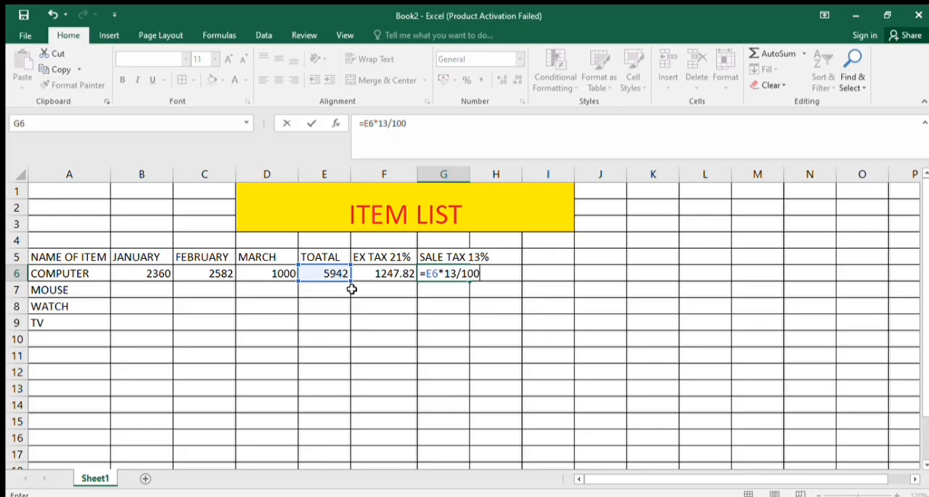
key(Return)
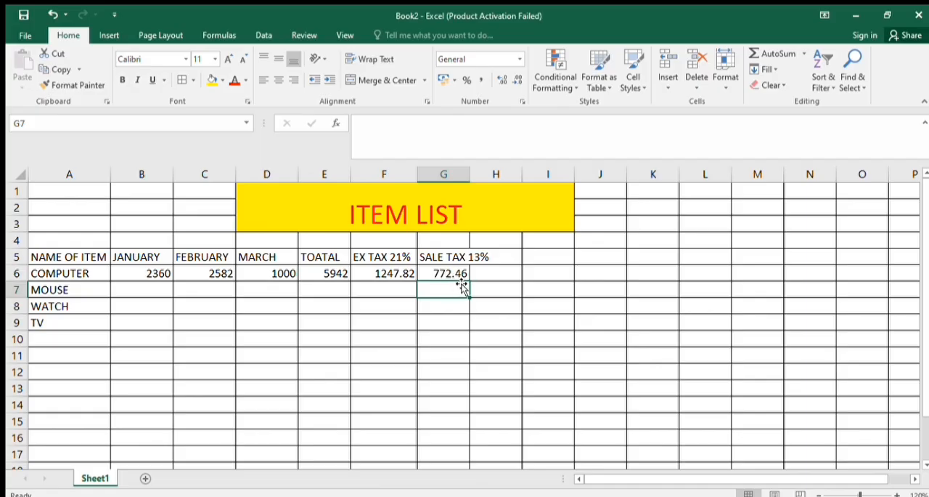
Add the heading TOATAL TAX in cell I5 and widen column I to fit it
click(480, 274)
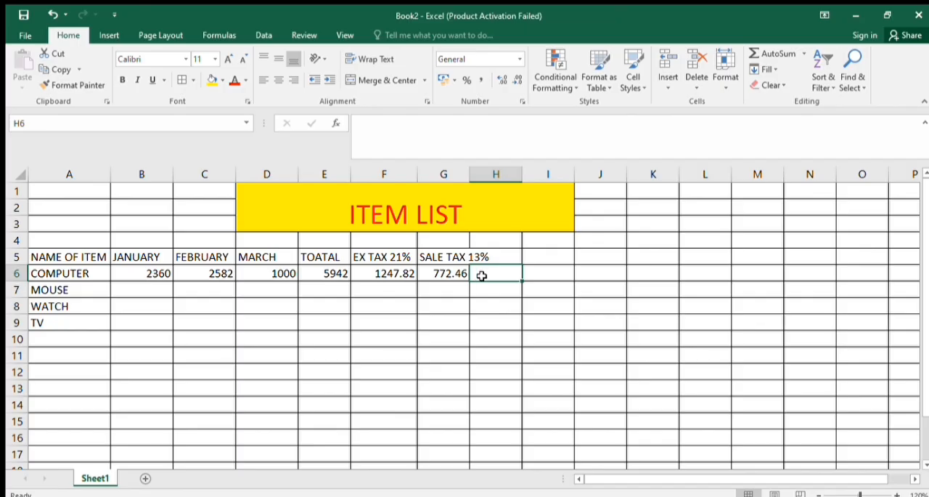
key(Right)
key(Up)
text(T)
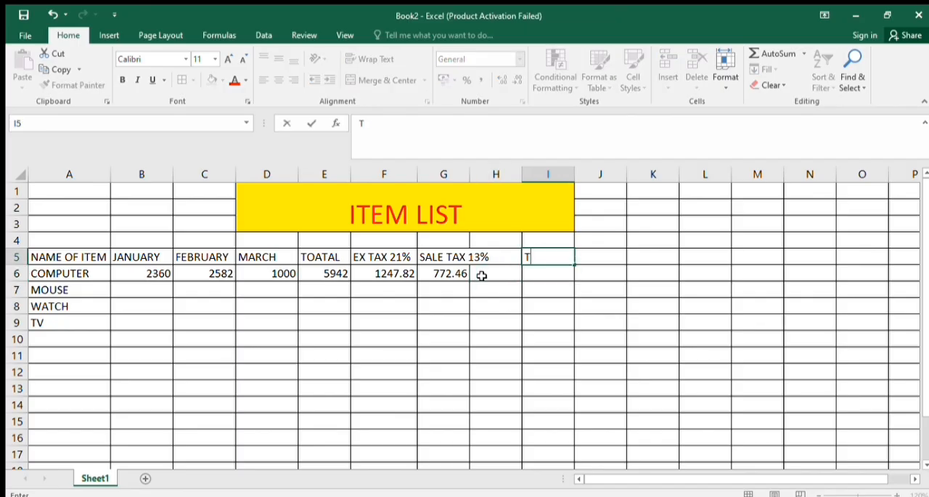
text(OATAL TAX)
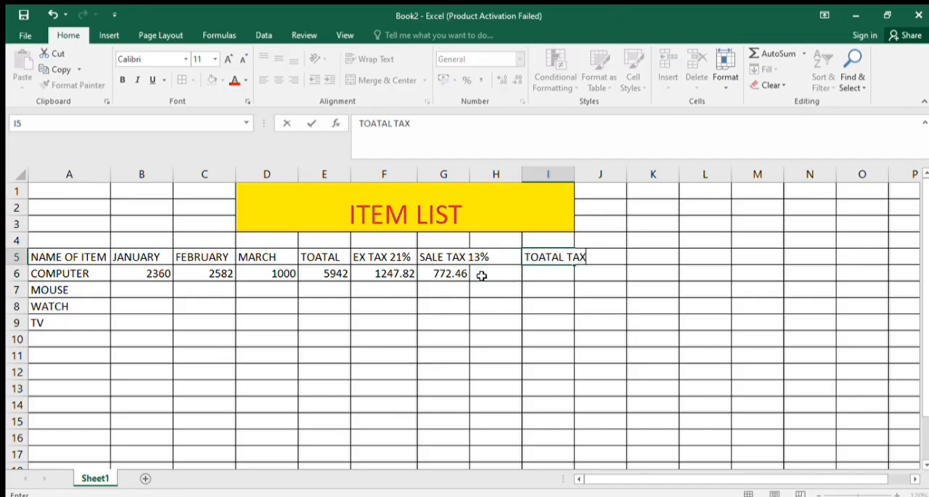
click(544, 268)
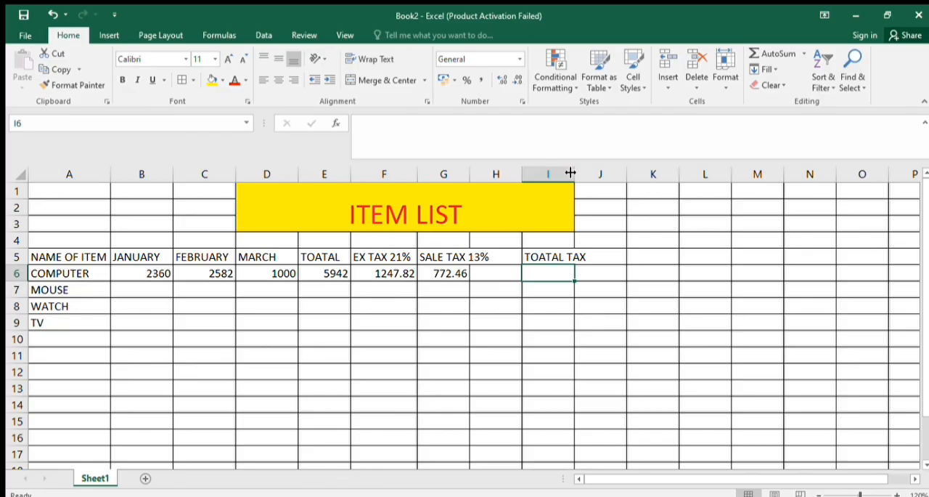
drag(573, 175, 603, 187)
Add the COMPUTER row's ex tax and sale tax in cell I6 with the formula =F6+G6
text(=)
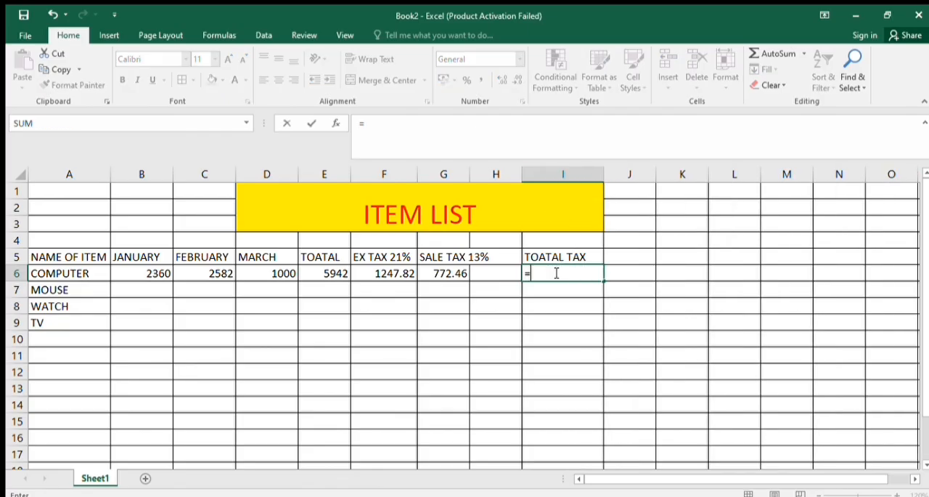
click(366, 274)
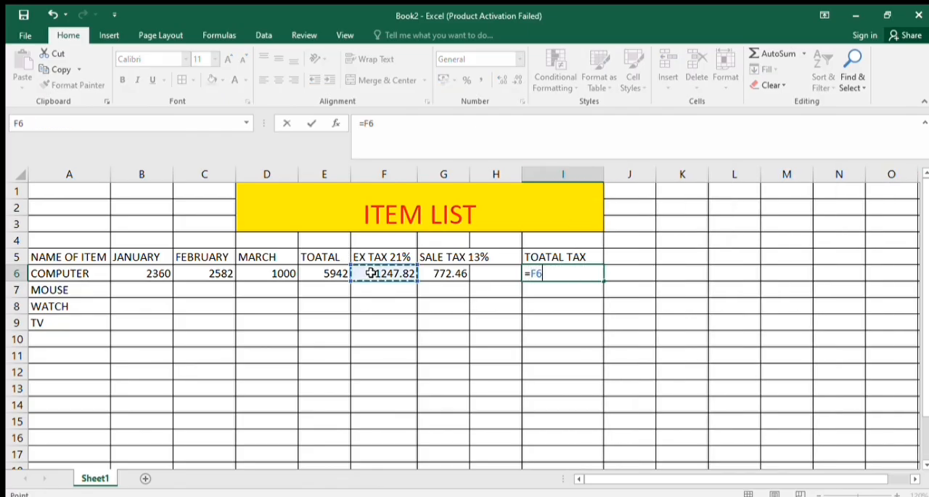
text(+)
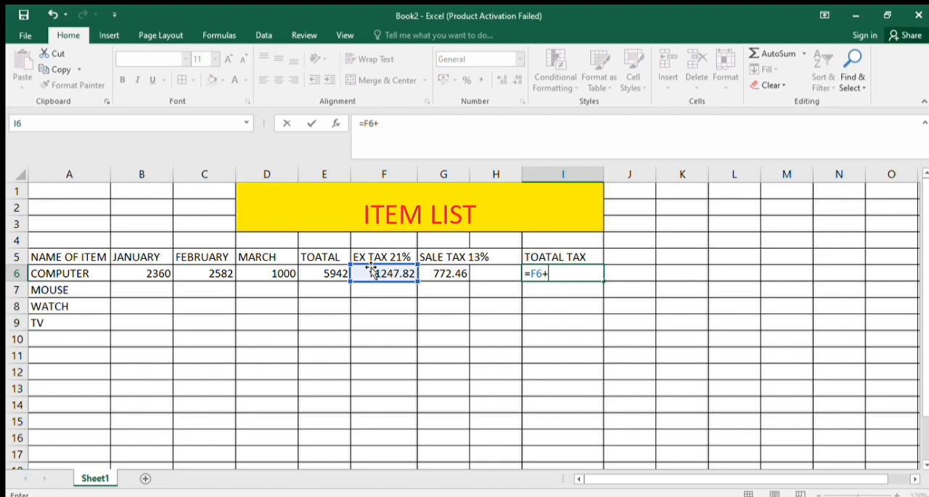
click(436, 271)
key(Return)
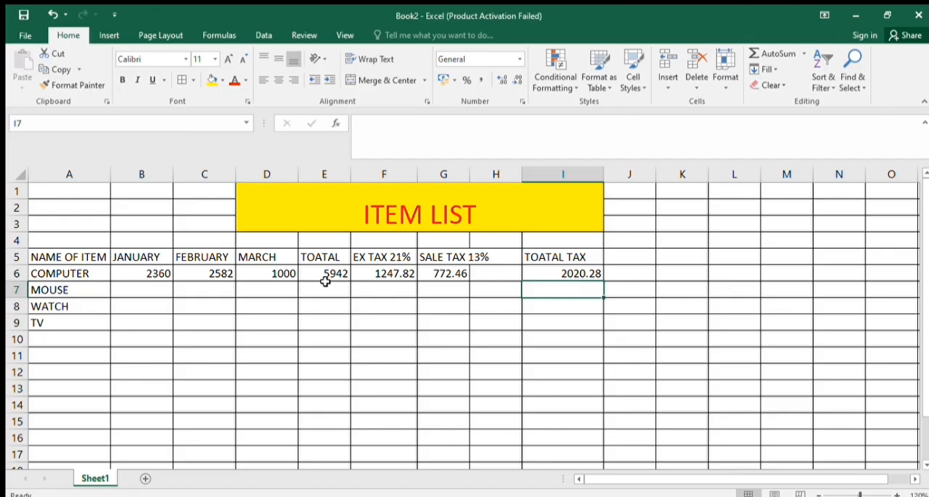
Enter the heading NET in cell J5, beside the TOATAL TAX heading
click(630, 269)
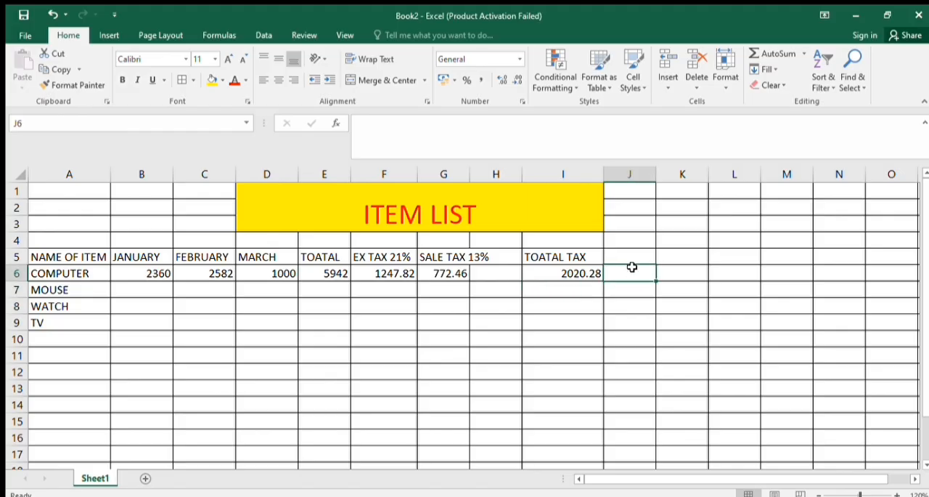
click(632, 258)
text(NET)
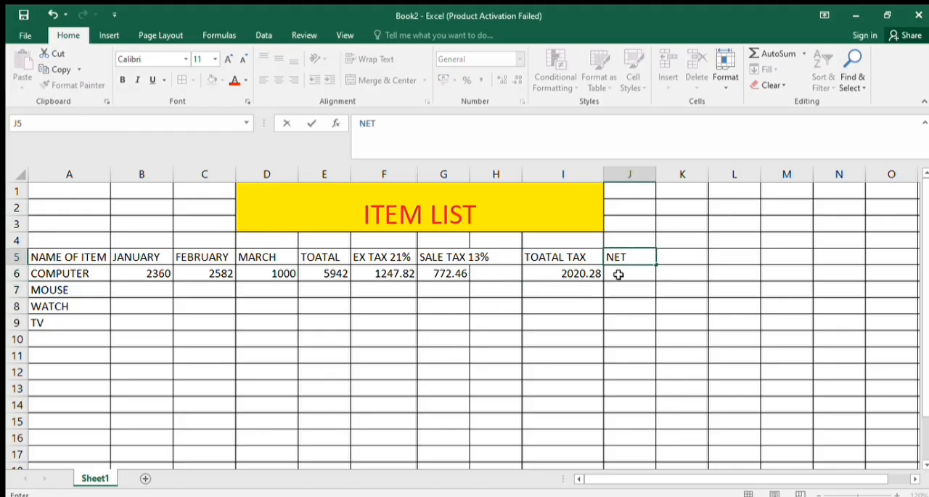
Calculate the COMPUTER row's net amount in cell J6 as total minus total tax with the formula =E6-I6
click(620, 273)
text(=)
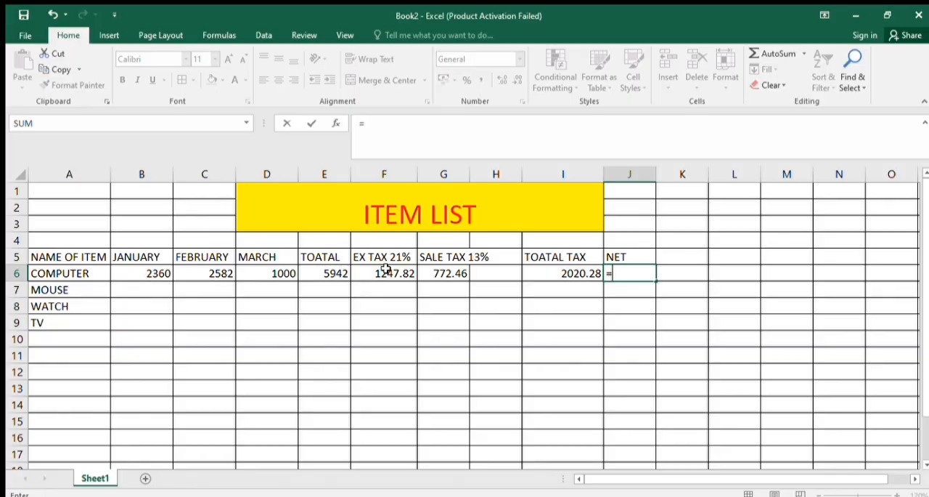
click(323, 276)
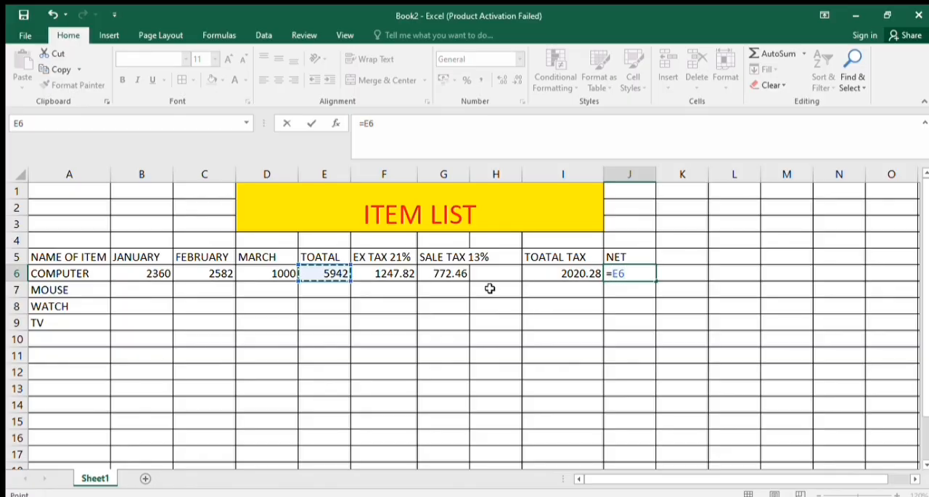
text(-)
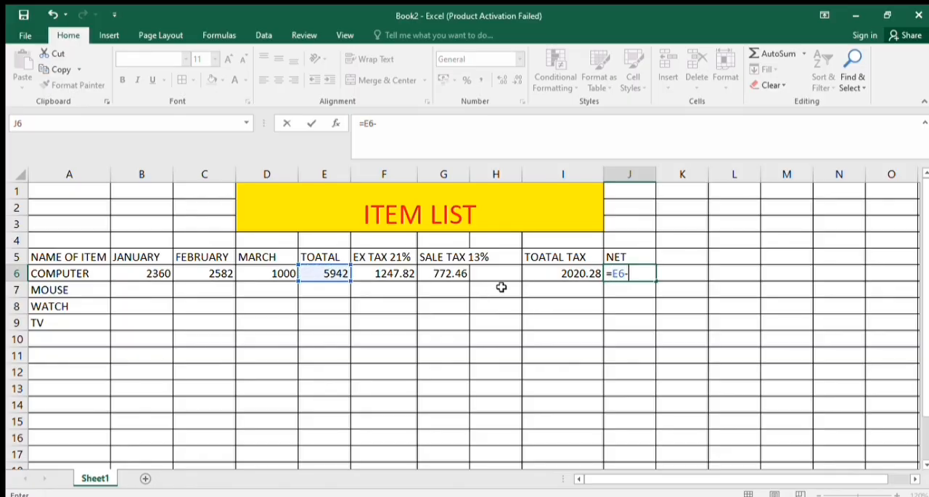
click(553, 270)
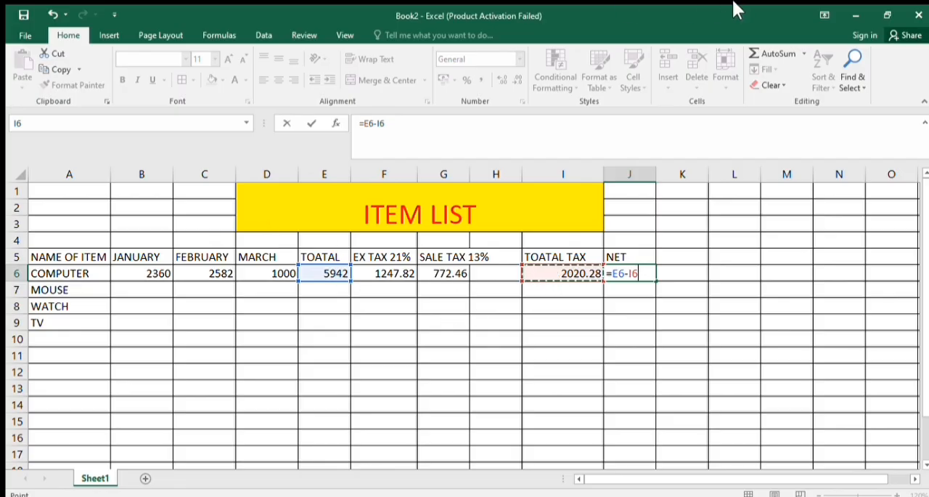
key(Return)
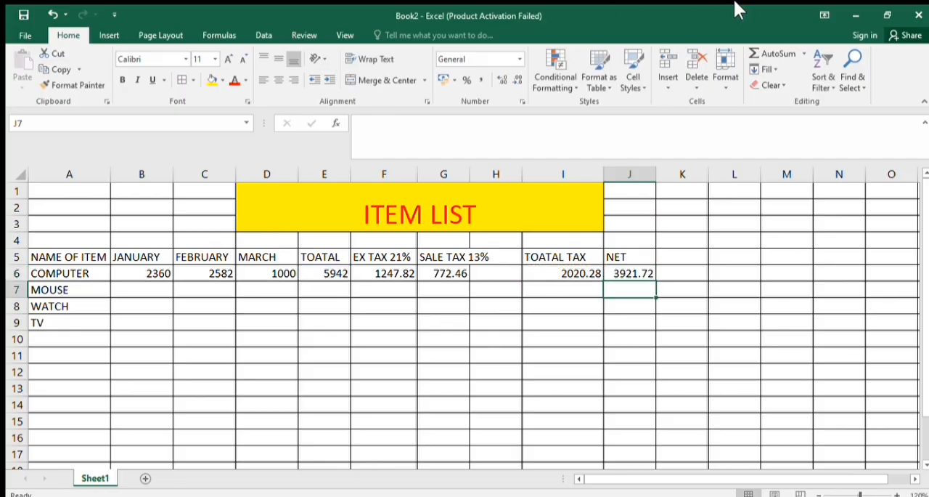
Replace the COMPUTER net formula in cell J6 with =E6-F6-G6, subtracting both taxes separately from the total
click(645, 277)
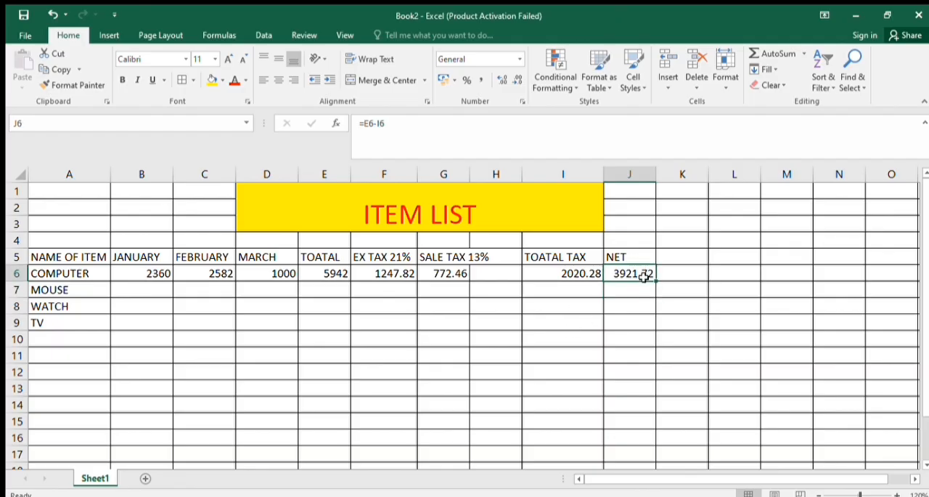
text(=)
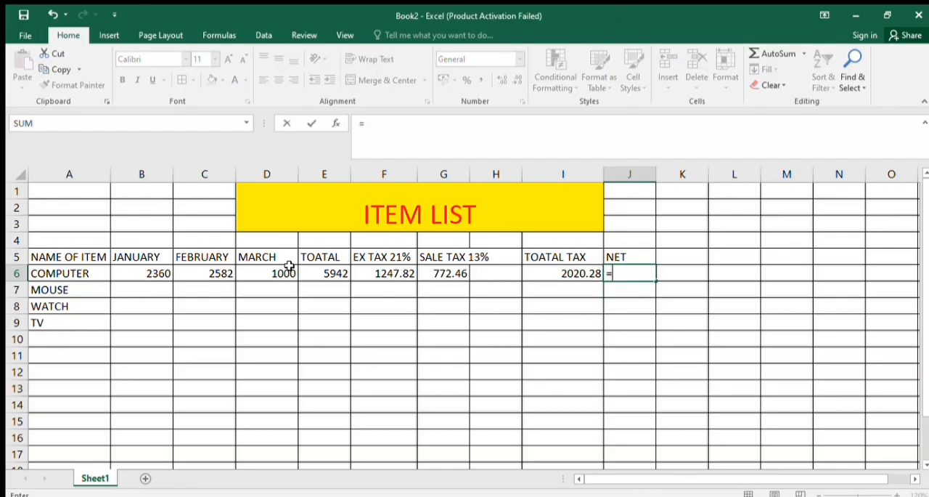
click(320, 274)
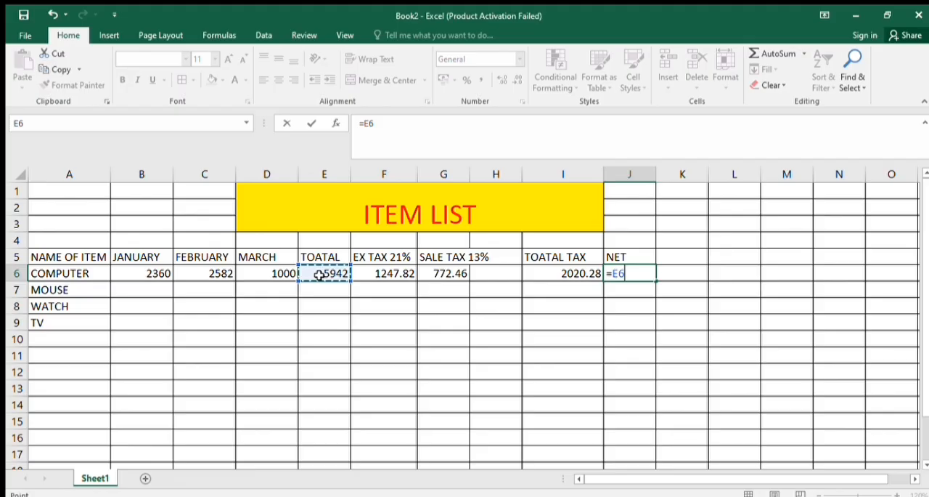
text(-)
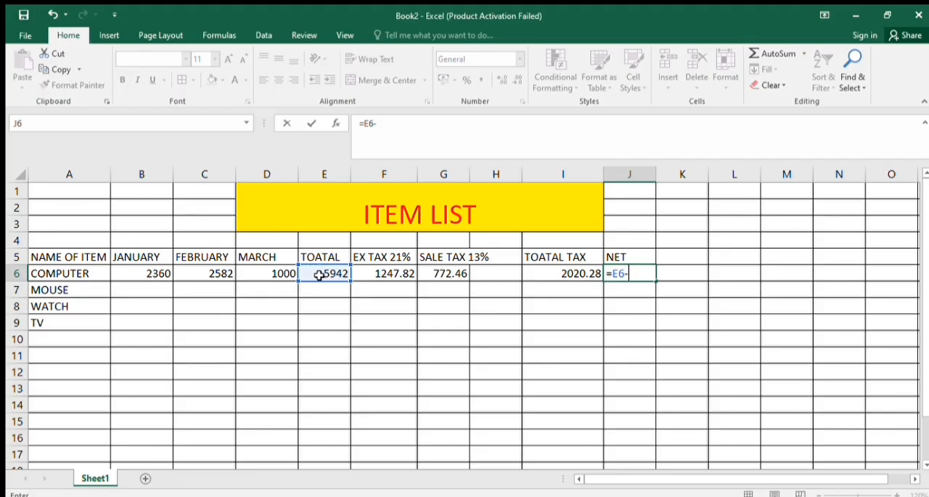
click(388, 272)
text(-)
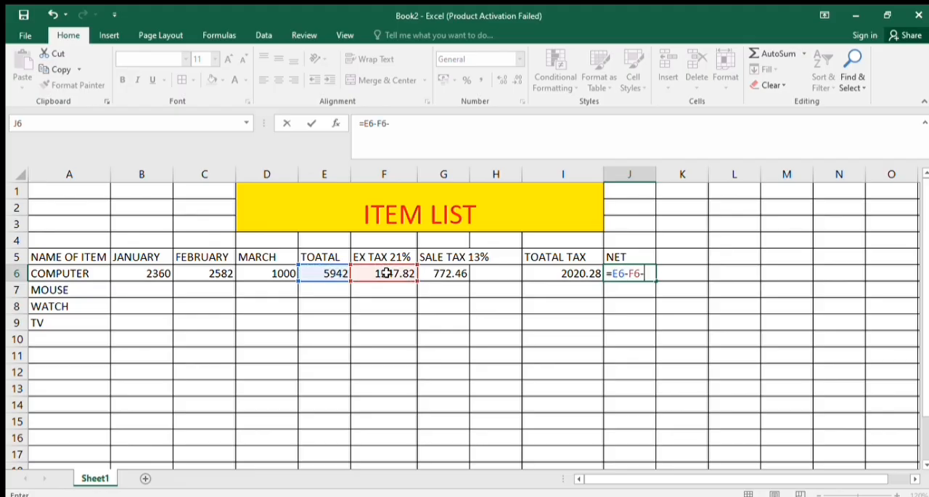
click(441, 273)
key(Return)
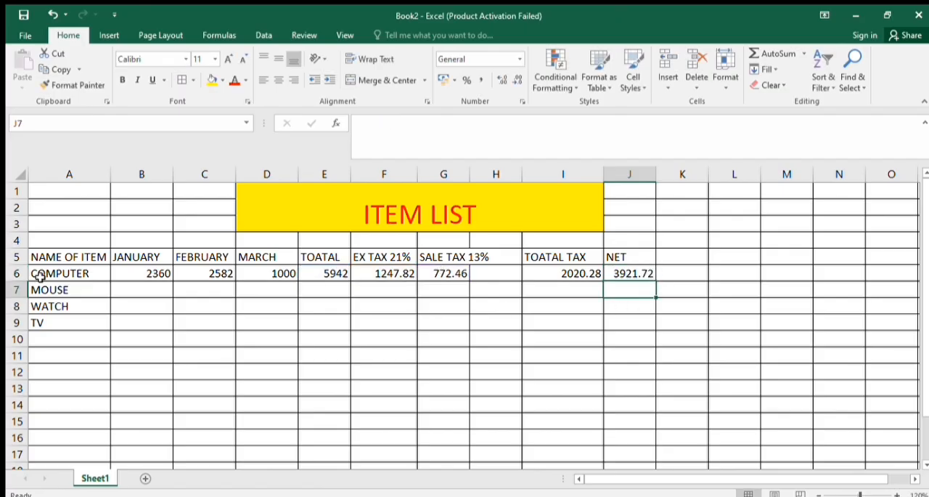
Enter the MOUSE row's January, February and March figures in B7:D7 as 9565, 562656 and 6565
click(122, 295)
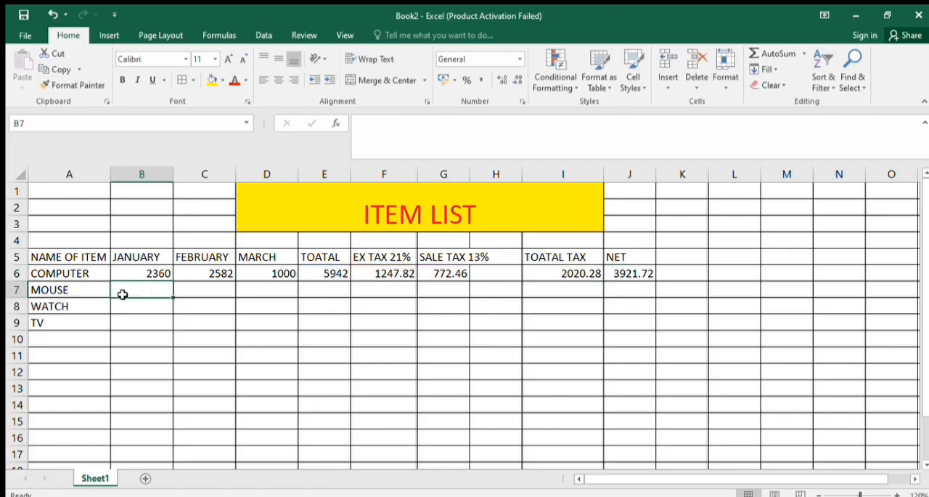
text(9565)
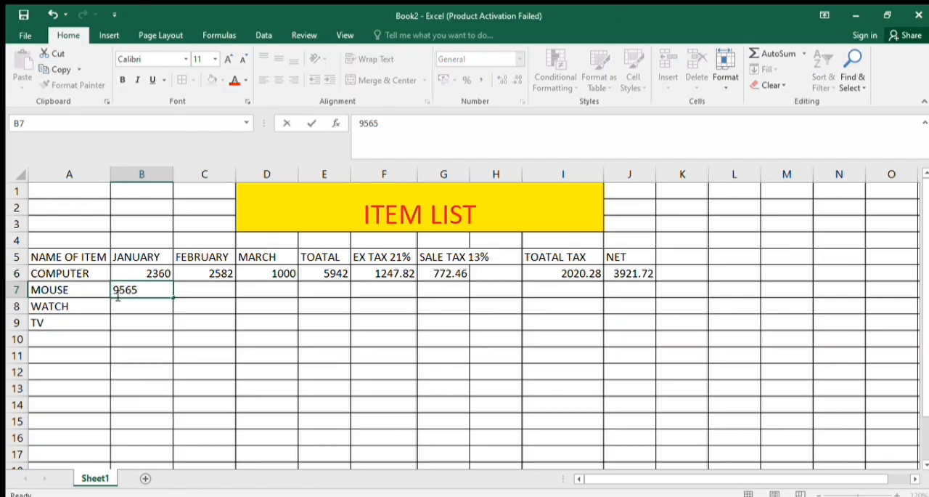
key(Tab)
text(562656)
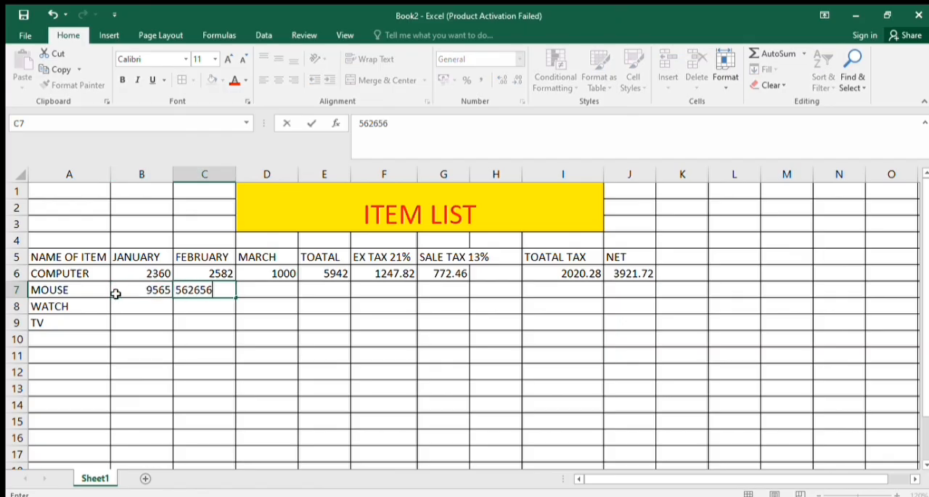
key(Tab)
text(6565)
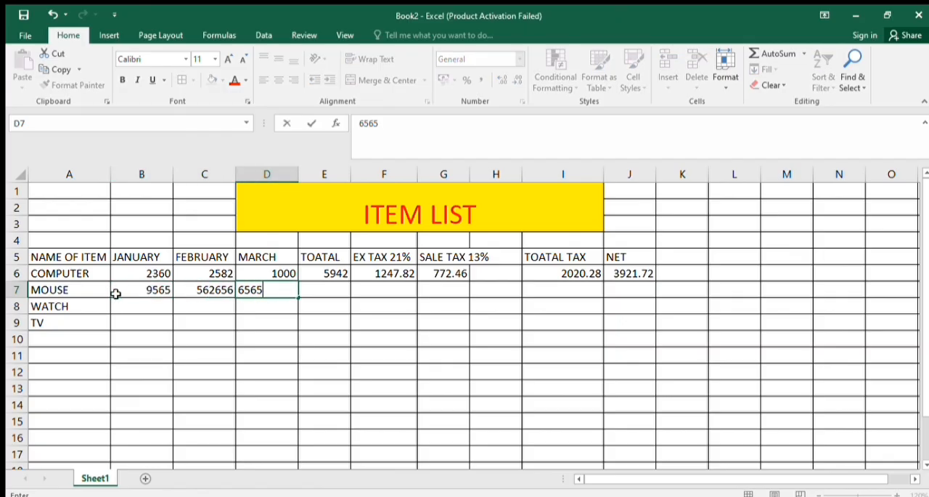
key(Return)
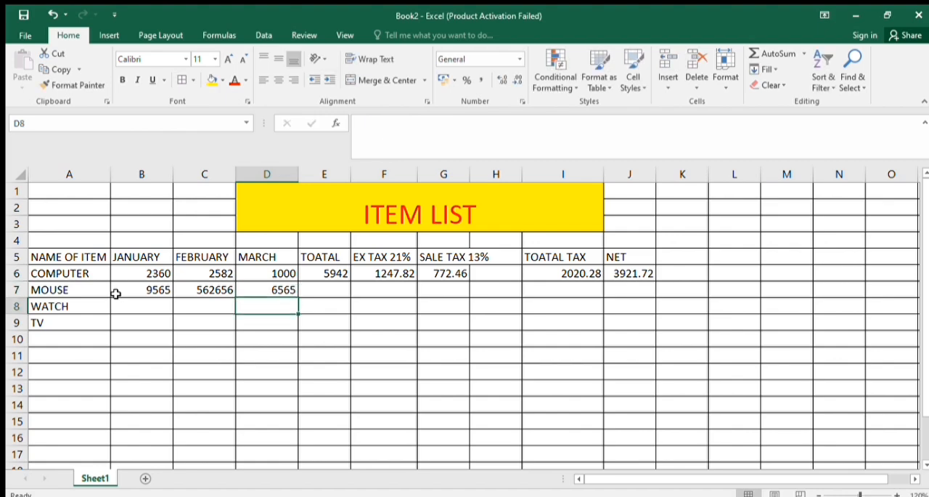
Enter the WATCH row's January, February and March figures in B8:D8 as 6526, 6526 and 456
text(6526)
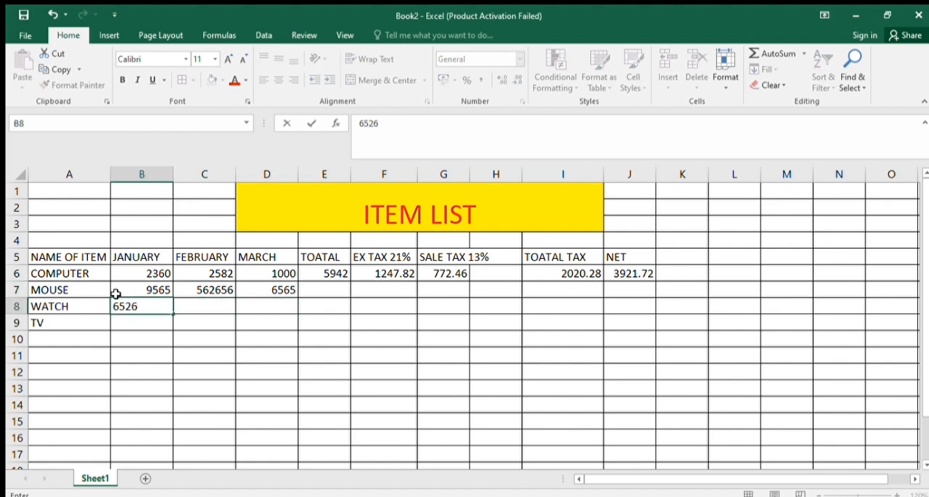
key(Tab)
text(6526)
key(Tab)
text(456)
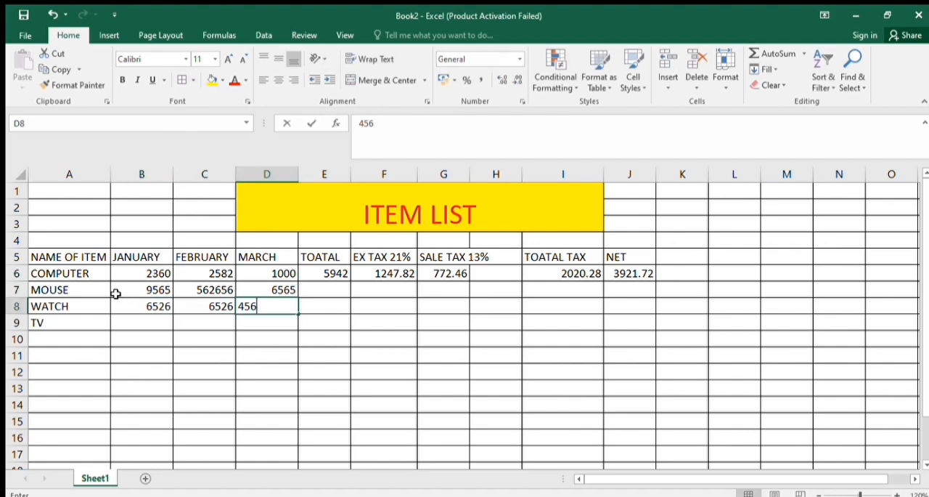
key(Return)
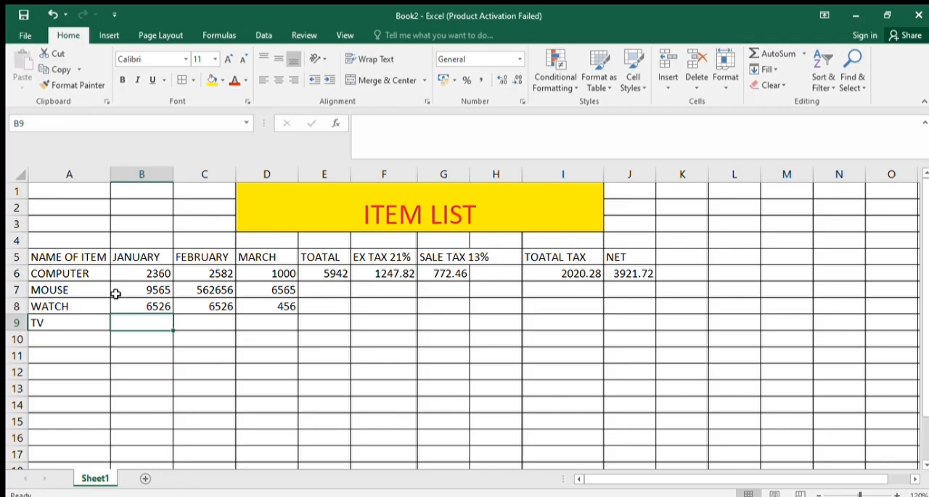
Enter the TV row's January, February and March figures in B9:D9 as 9565, 123 and 548
text(9565)
key(Tab)
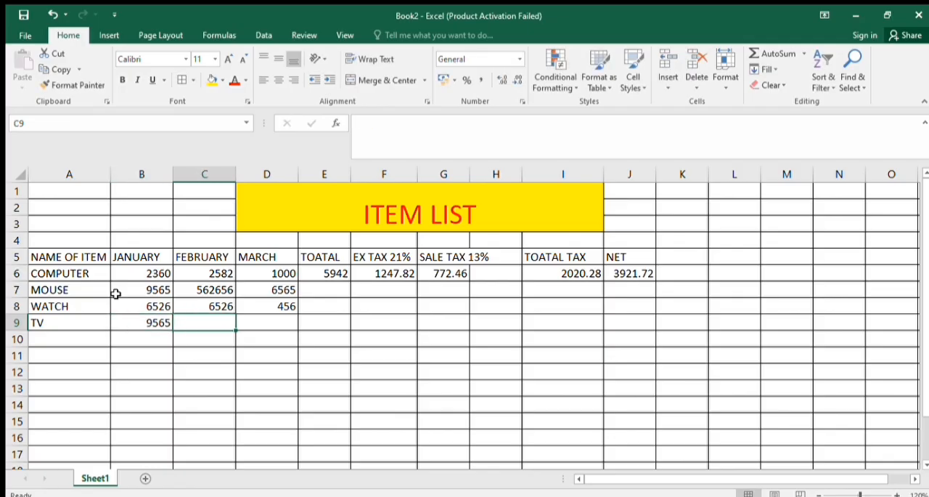
text(123)
key(Tab)
text(548)
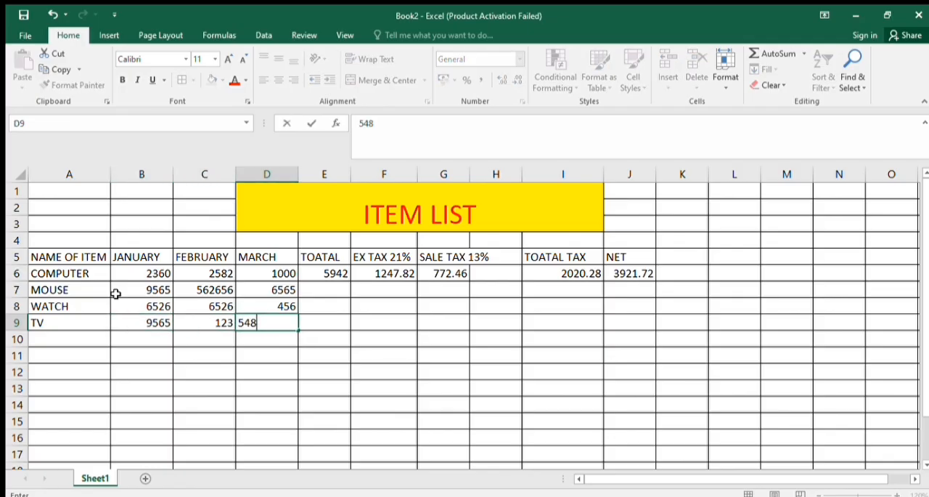
click(262, 385)
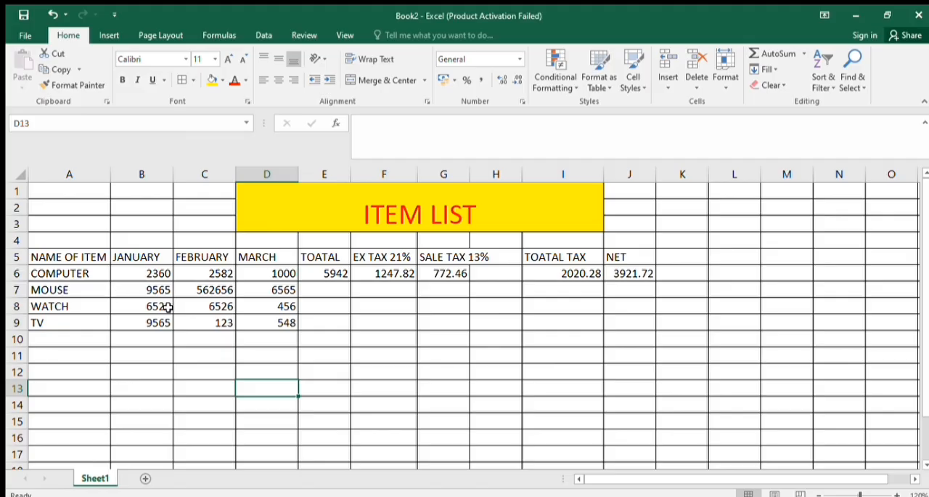
Fill the COMPUTER row's total and ex tax formulas in E6 and F6 down through row 9
click(342, 272)
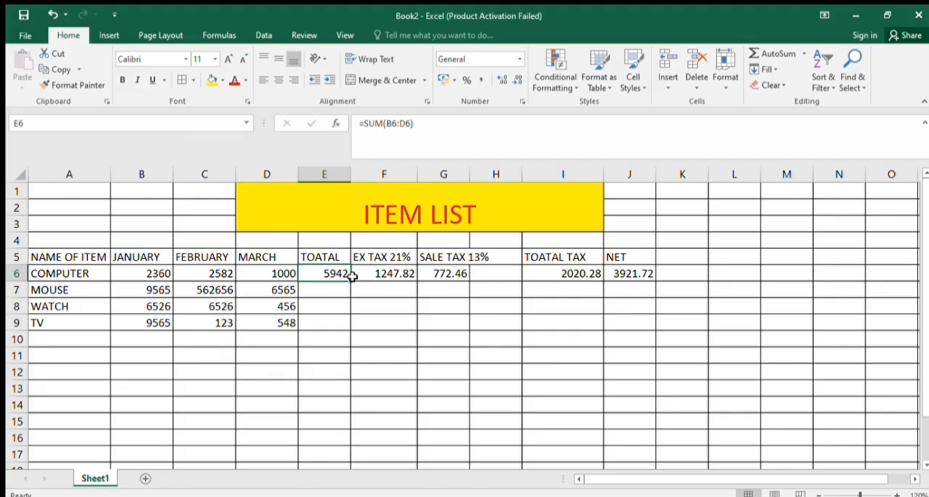
drag(353, 280, 353, 330)
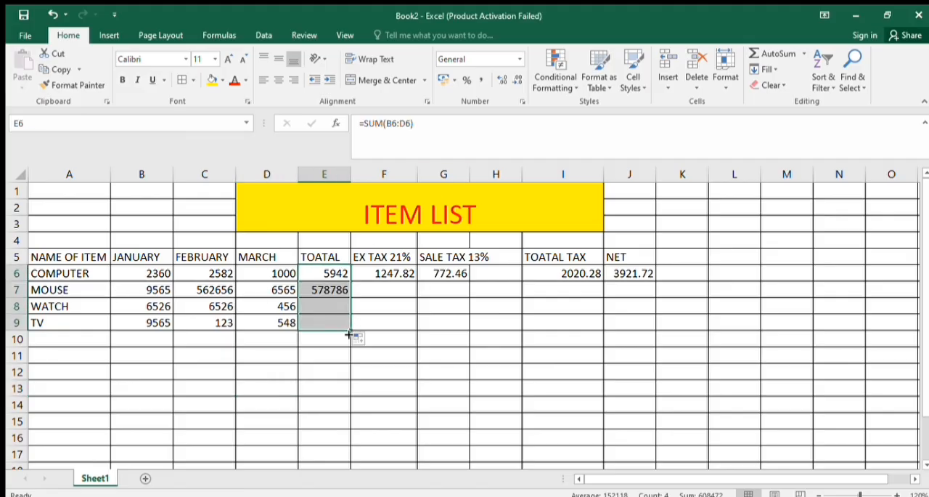
click(398, 273)
drag(418, 284, 419, 331)
Fill the sale tax formula in G6 and the total tax formula in I6 down through row 9
click(447, 273)
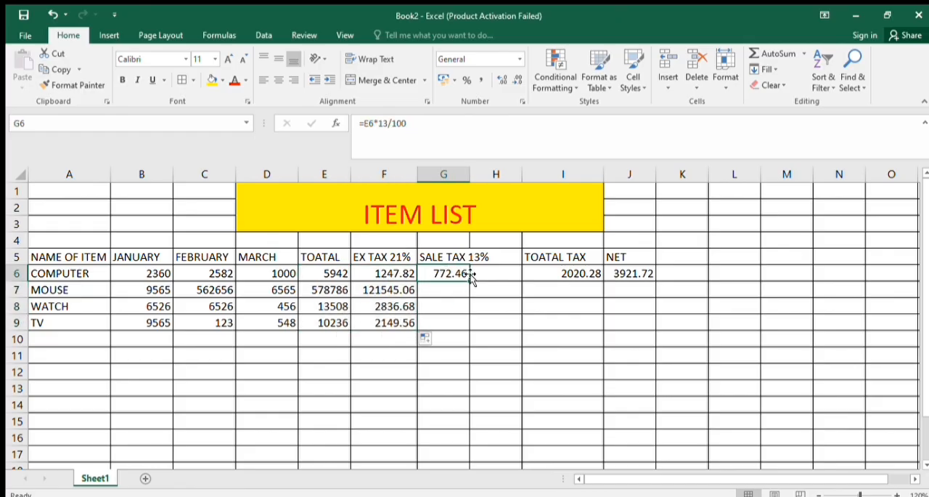
drag(467, 278, 468, 331)
click(533, 276)
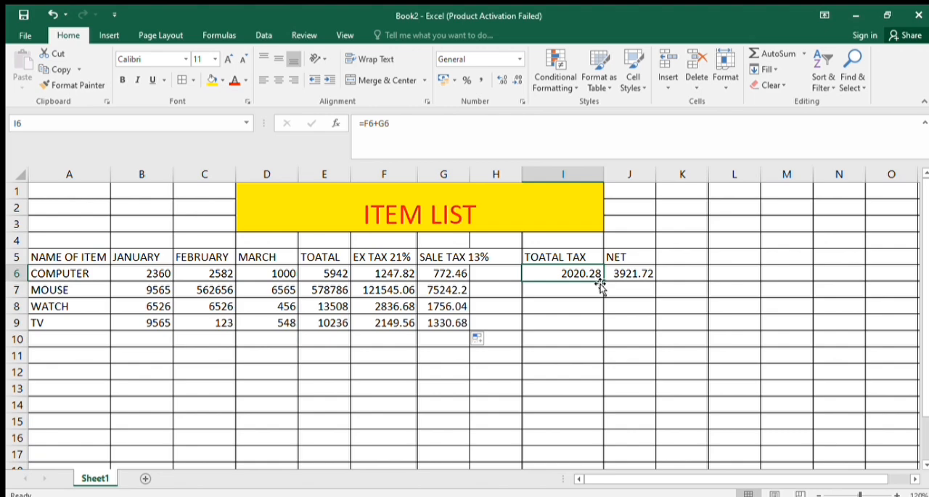
drag(606, 279, 607, 328)
Fill the net formula in J6 down to J9 for the MOUSE, WATCH and TV rows
click(624, 275)
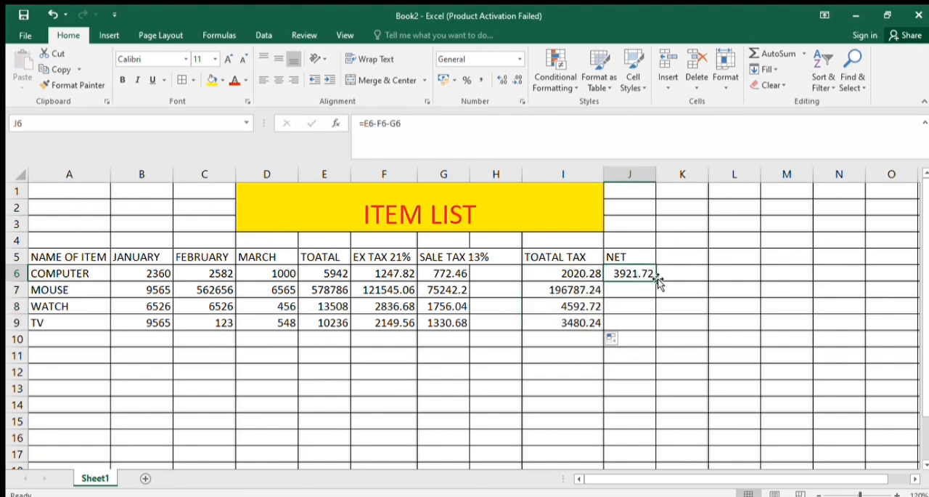
drag(656, 281, 665, 331)
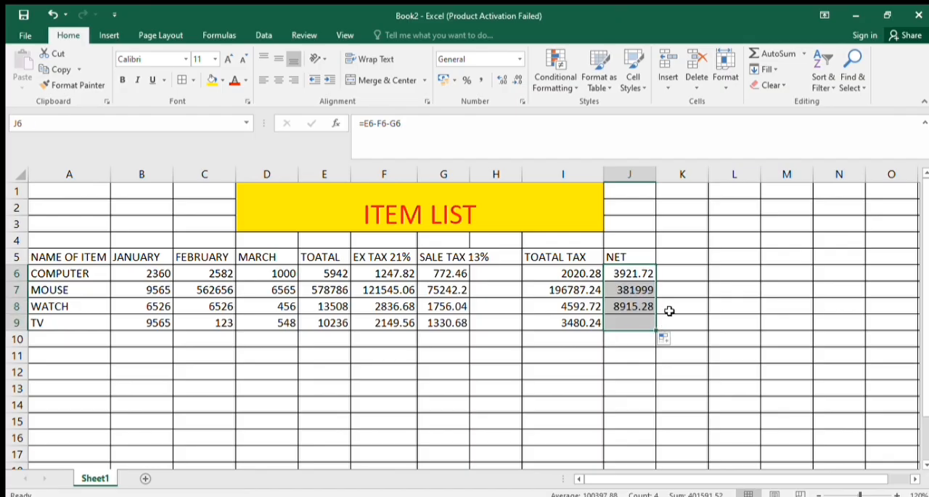
click(669, 310)
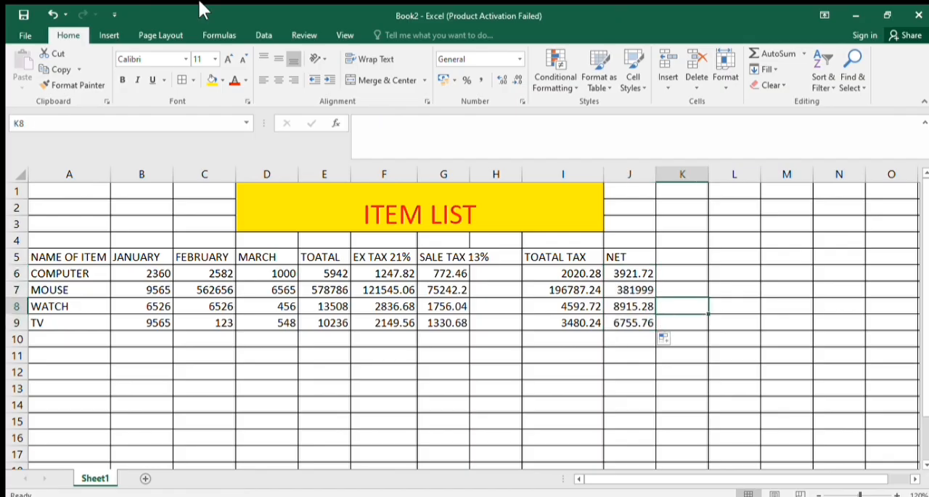